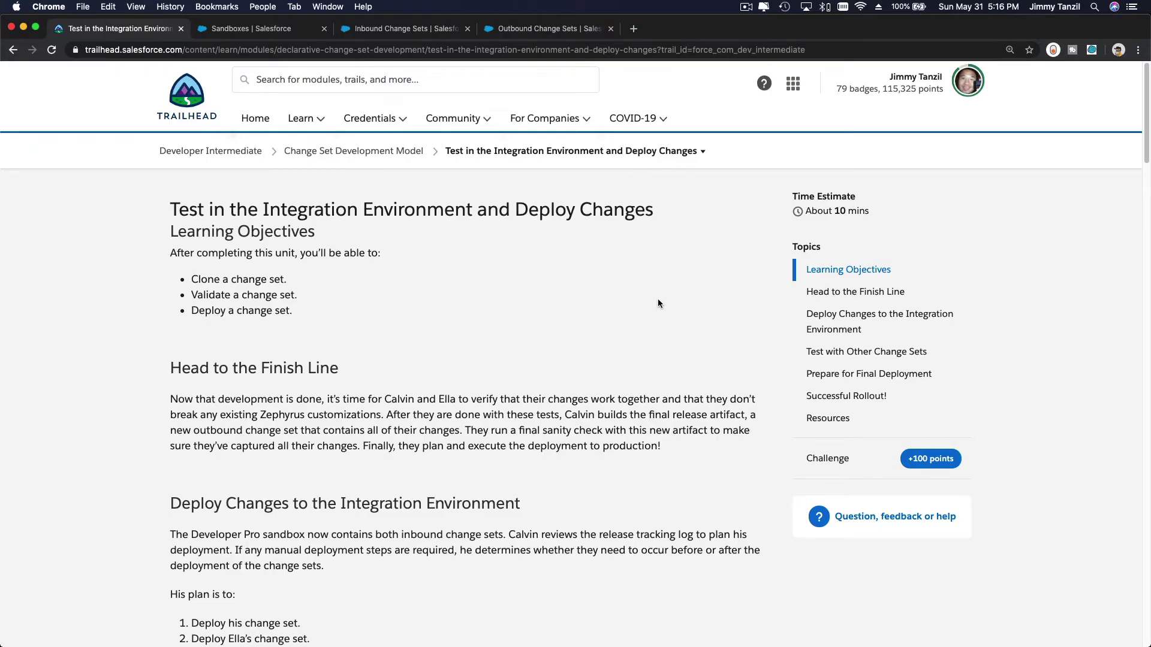
Step: Scroll the Trailhead unit down to the 'Deploy Changes to the Integration Environment' section
scroll(547, 296, down, 1)
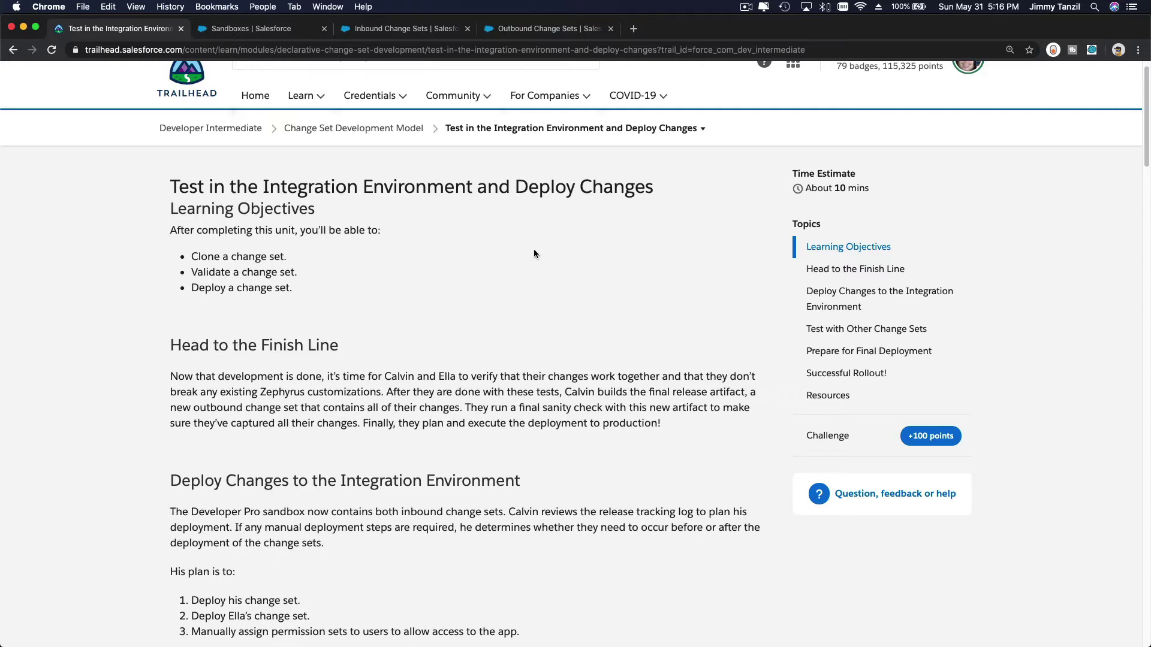
scroll(534, 250, down, 10)
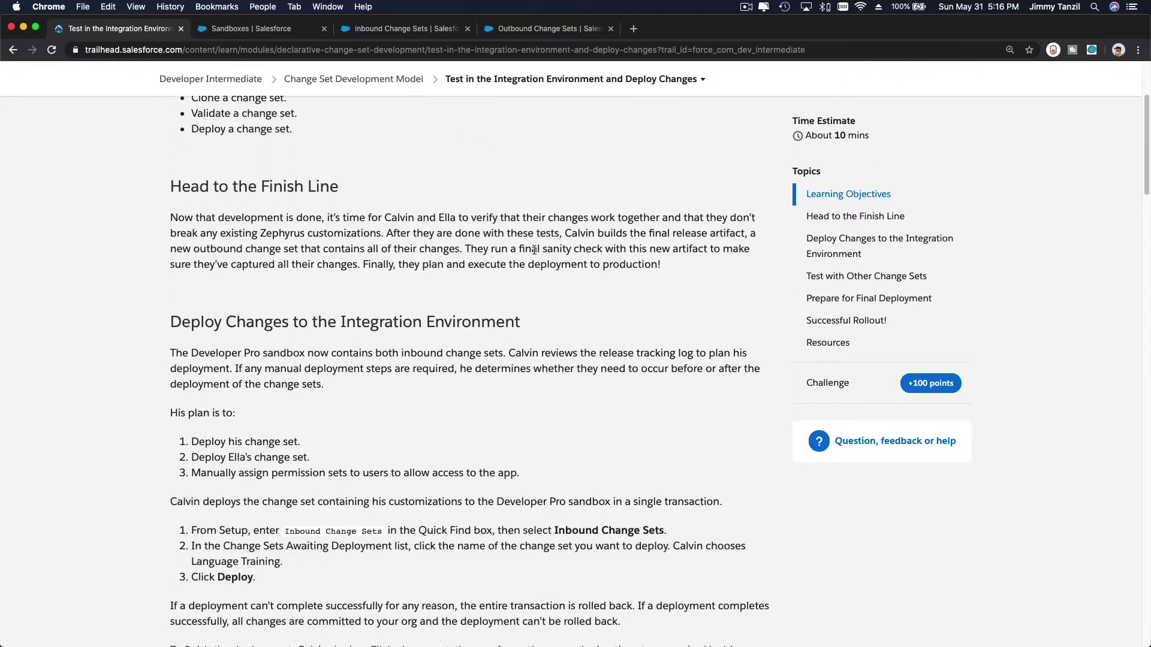
scroll(534, 250, down, 4)
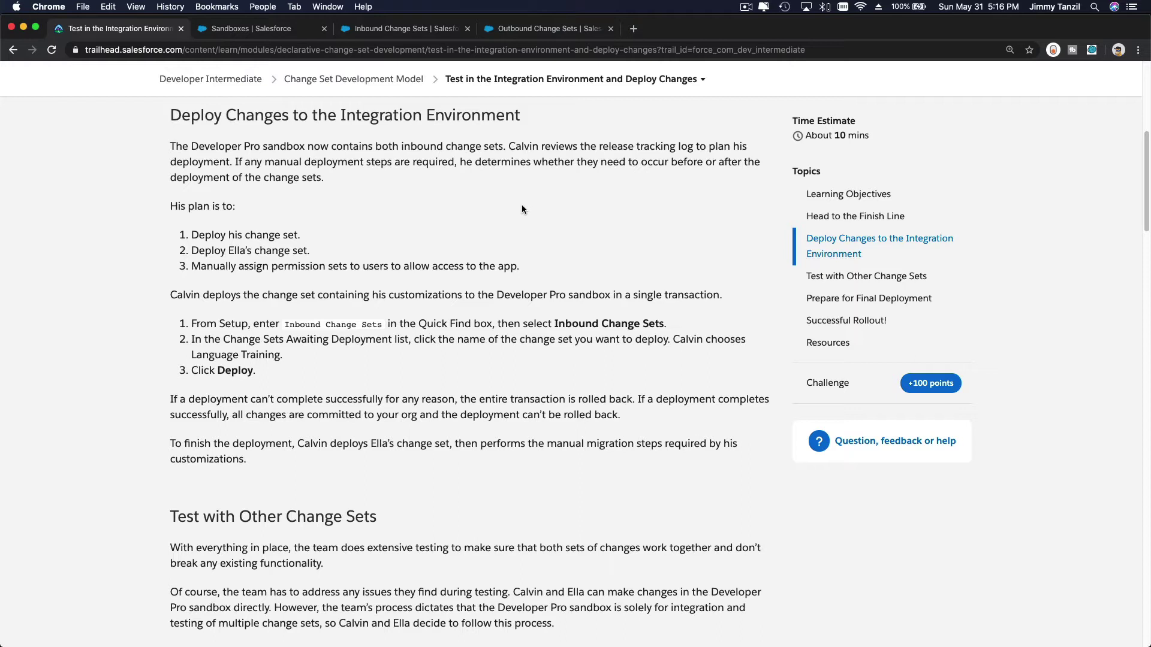
Step: Switch to DevTest's Outbound Change Sets, dismiss the security alert, and check the closed Language Training set
click(511, 30)
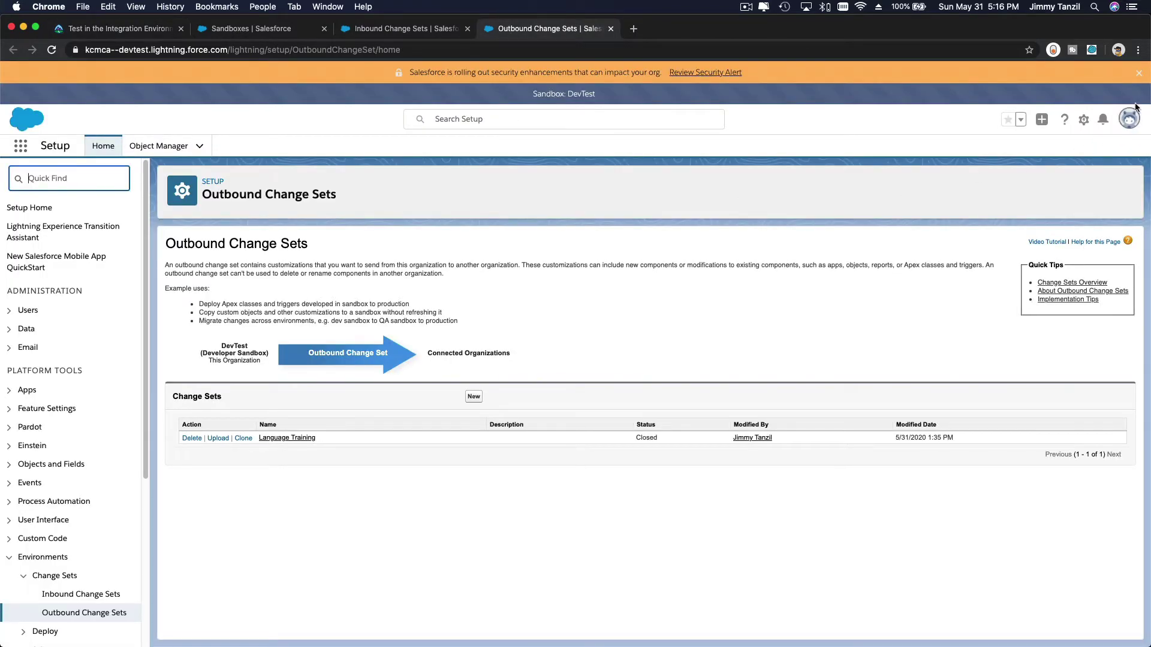
click(1138, 73)
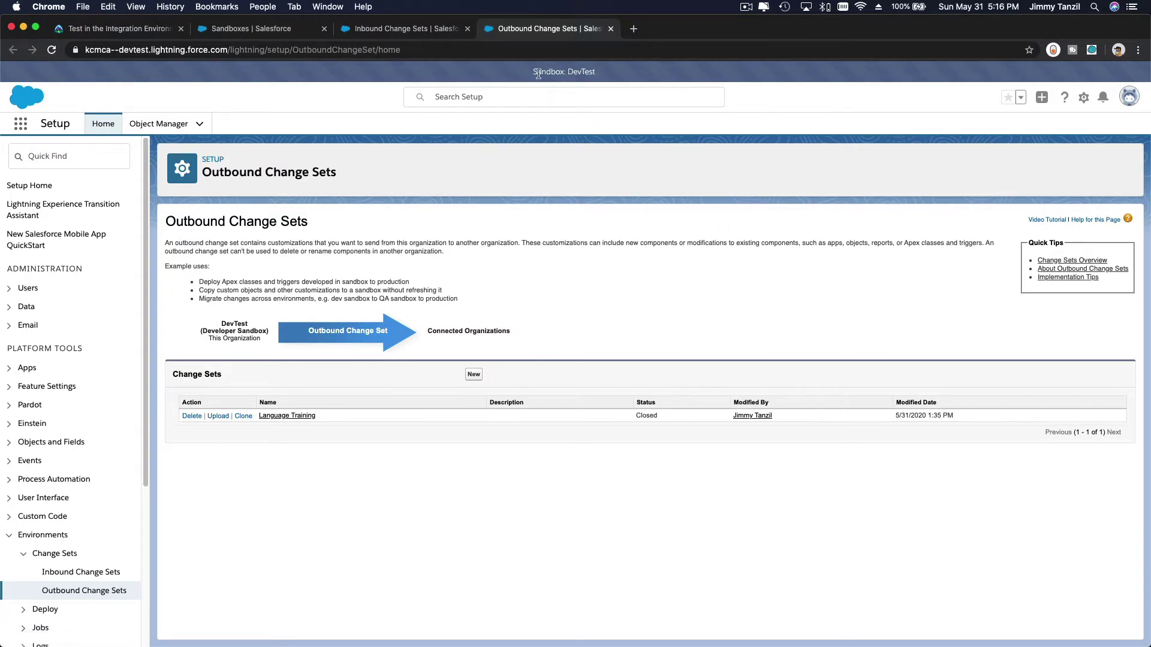
double_click(581, 72)
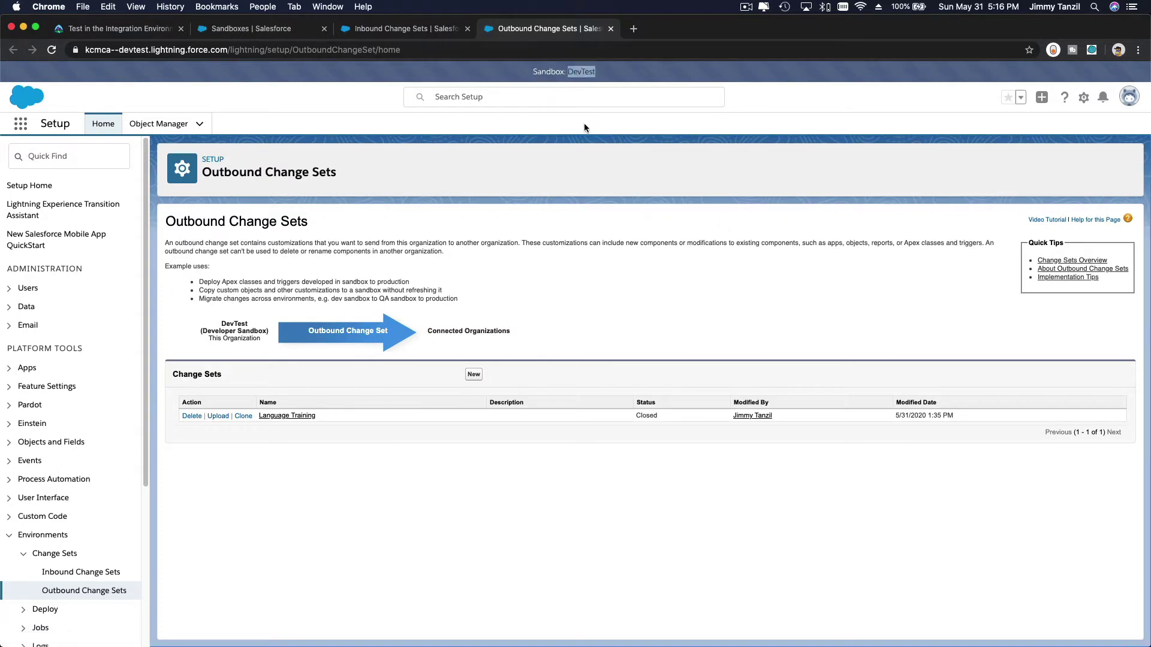
click(577, 164)
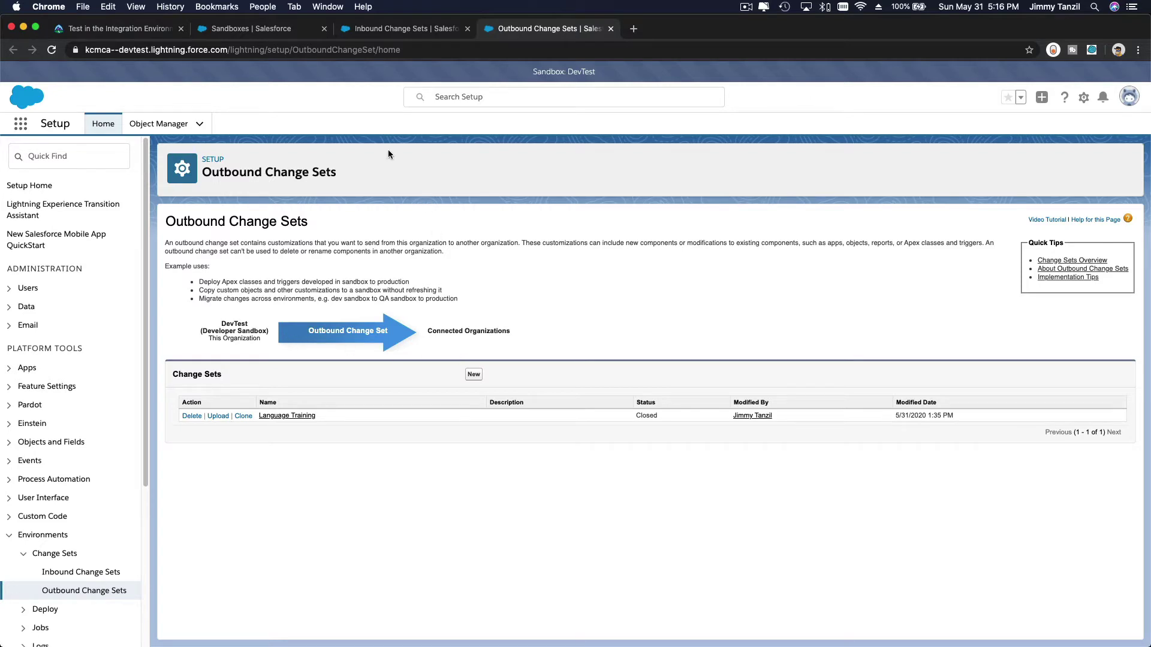
Step: Switch to KCMFull's Inbound Change Sets page and dismiss the security alert banner
click(380, 30)
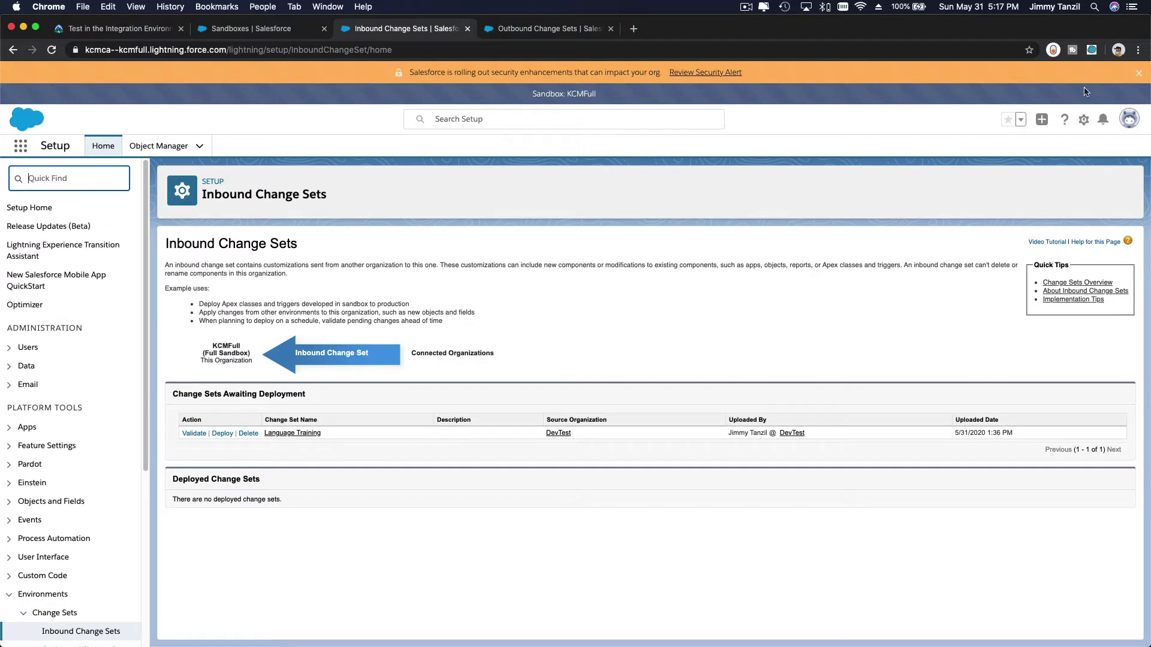
click(1138, 73)
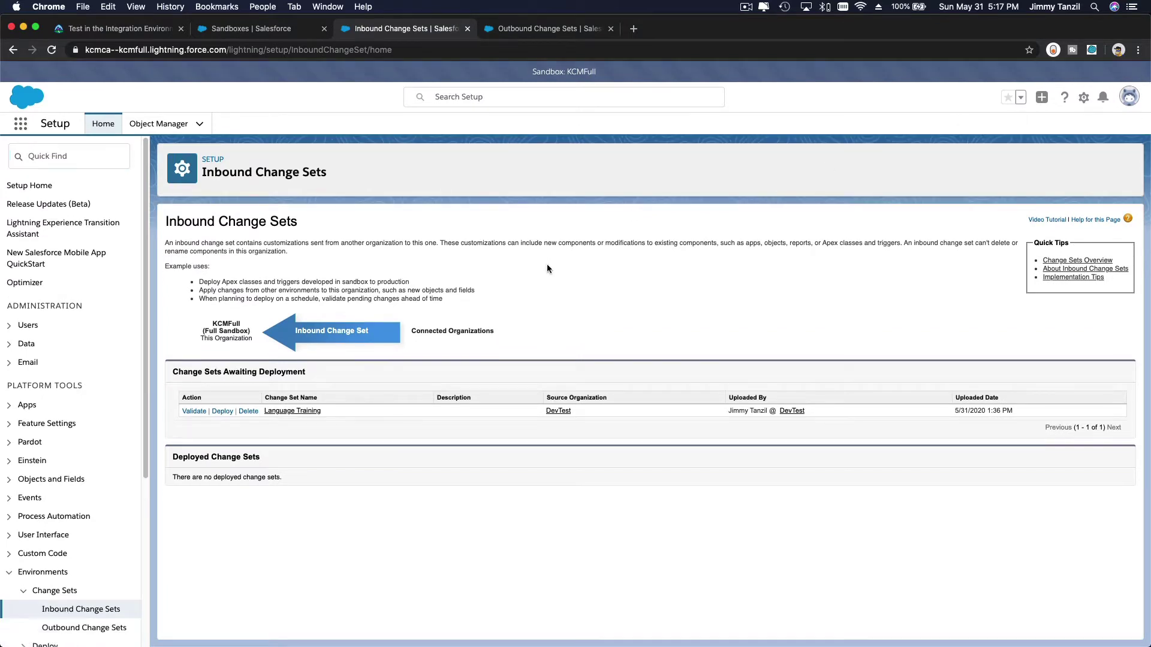
Step: Open Deploy for Language Training, briefly pick 'Run specified tests', then return to Default
click(222, 412)
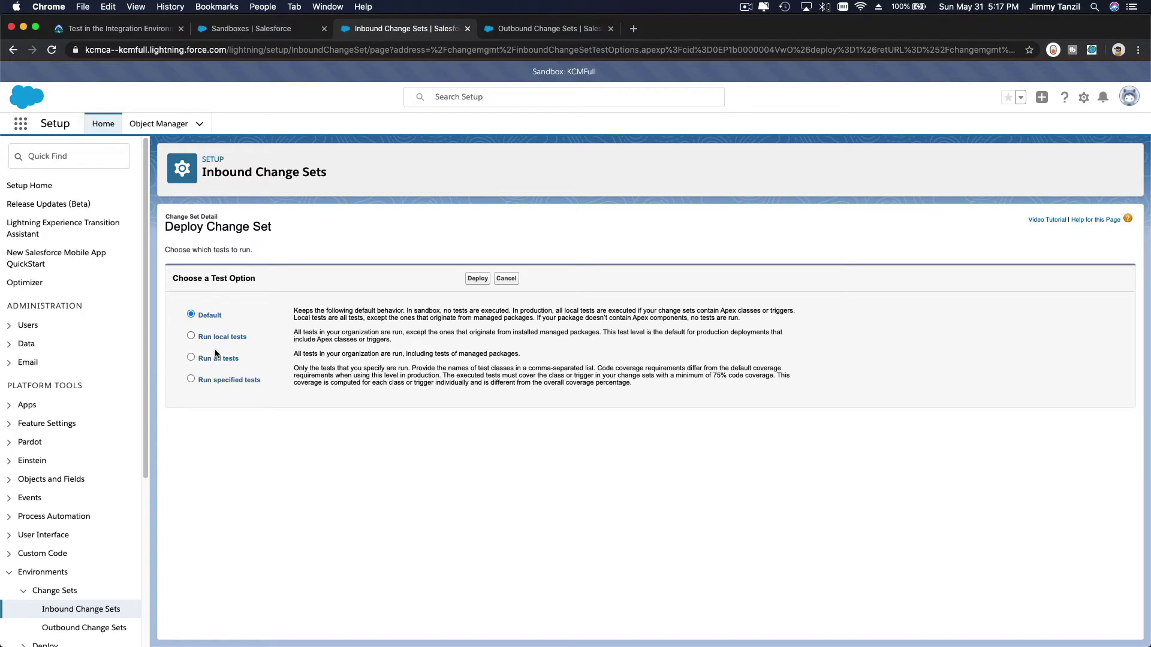
click(210, 380)
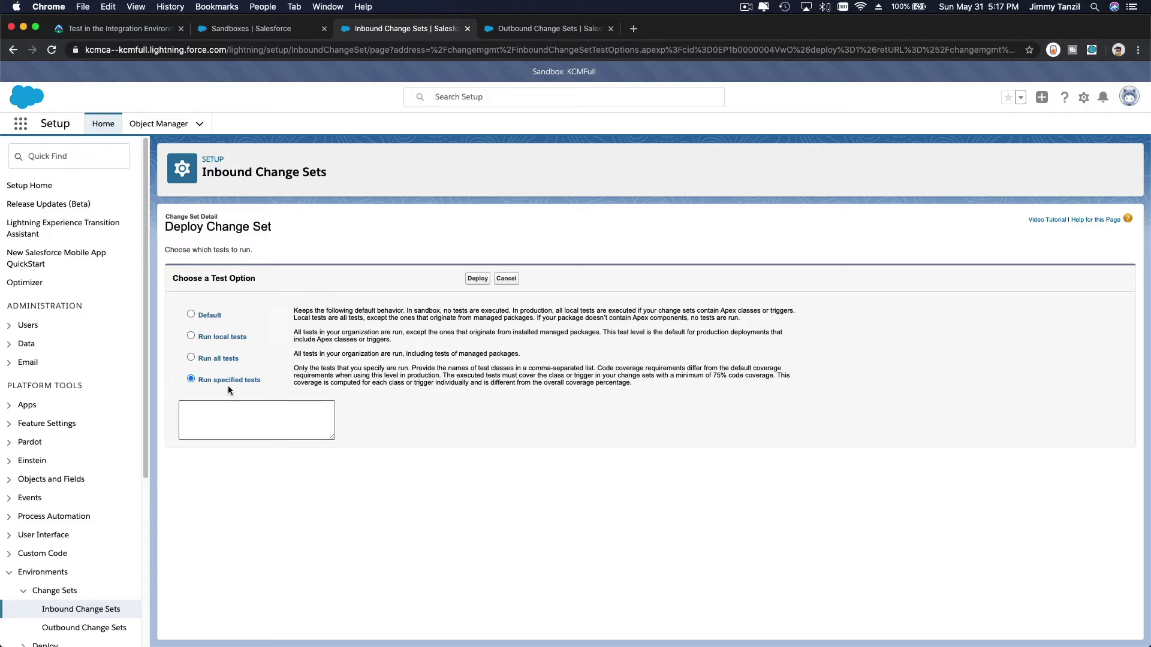
click(209, 316)
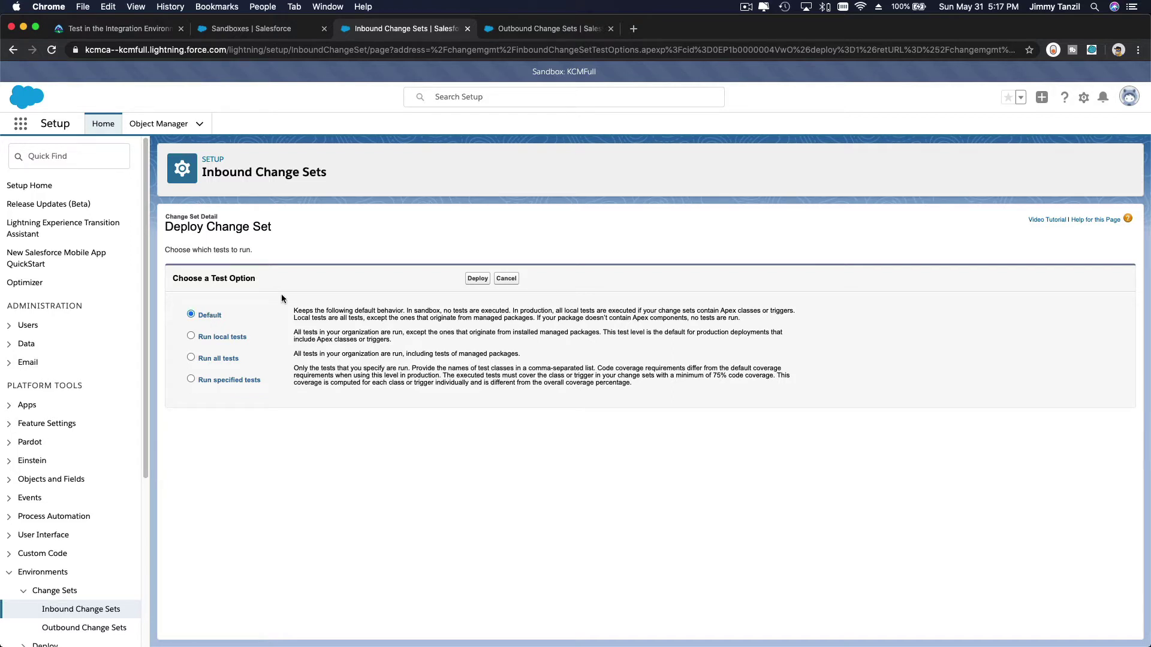
Step: Deploy Language Training, accept the overwrite warning, and confirm Deployment Succeeded with 36/36 components
click(477, 280)
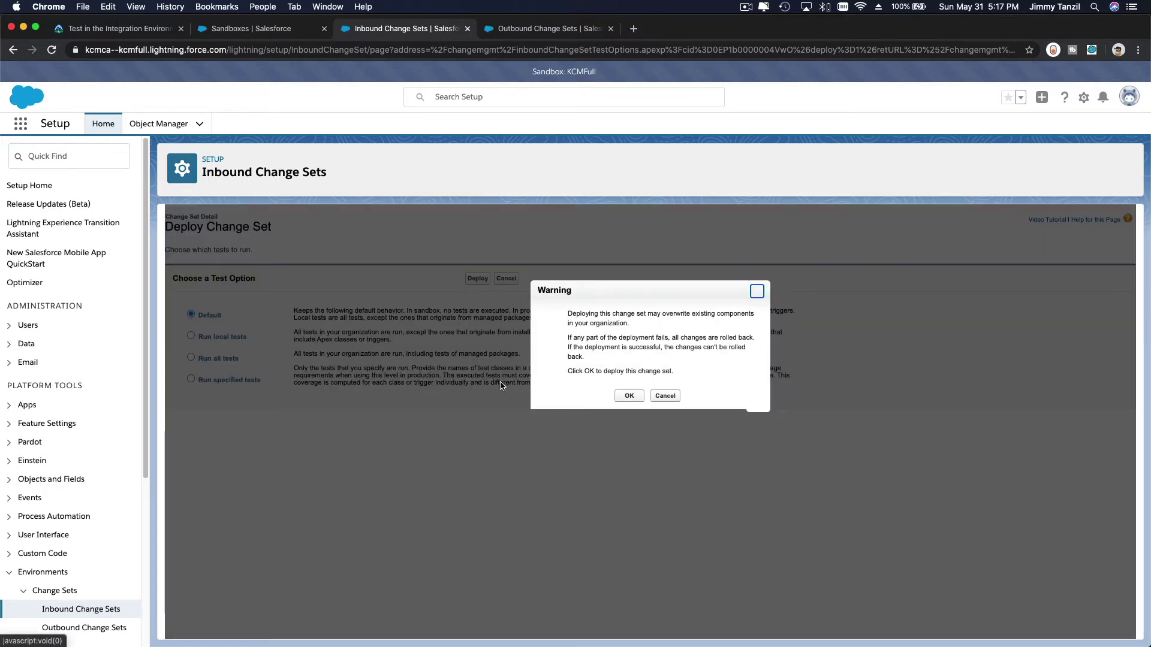
click(629, 397)
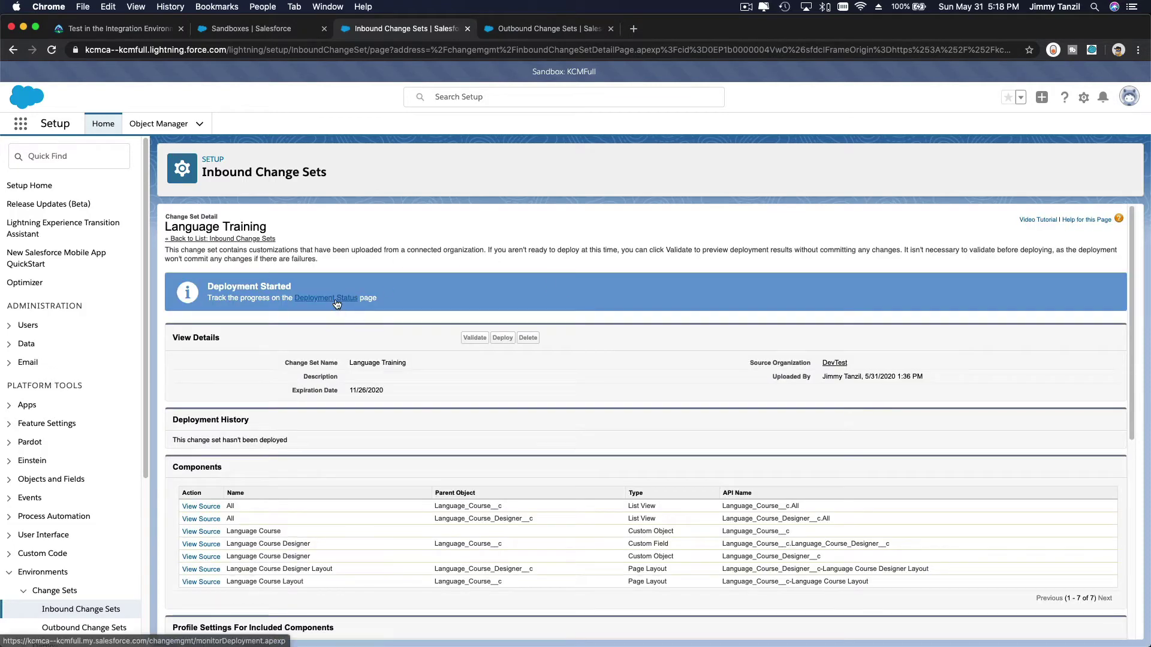
click(335, 299)
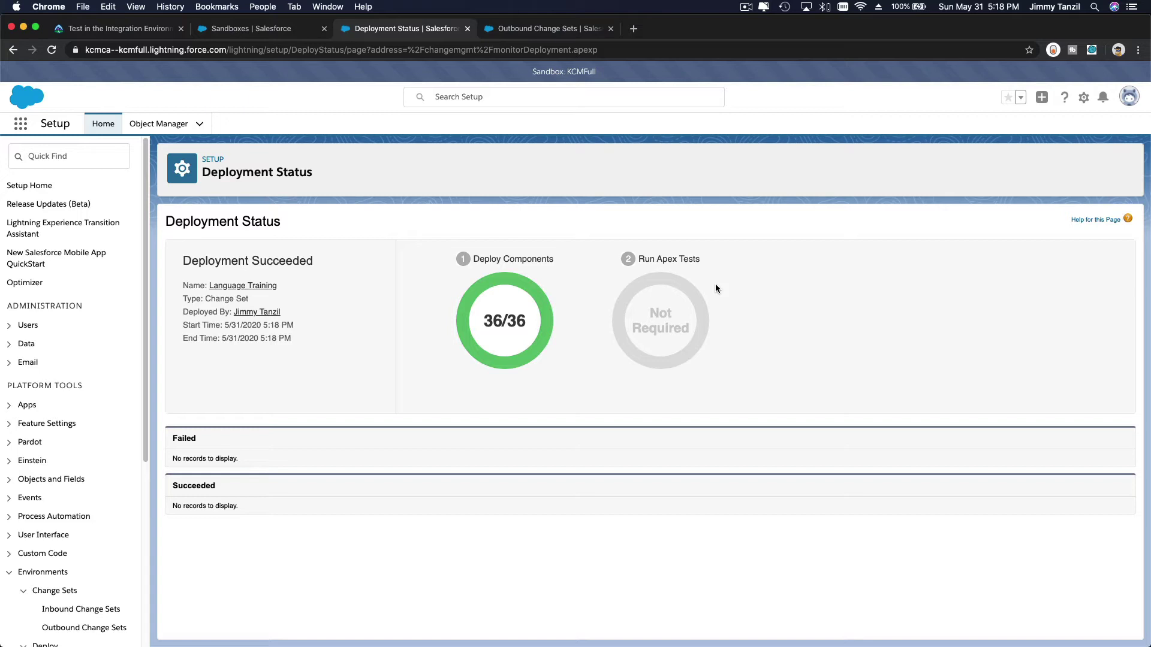
Step: Filter Object Manager by 'Language' to confirm both Language Course objects, then return to Trailhead
triple_click(208, 261)
click(296, 253)
click(159, 123)
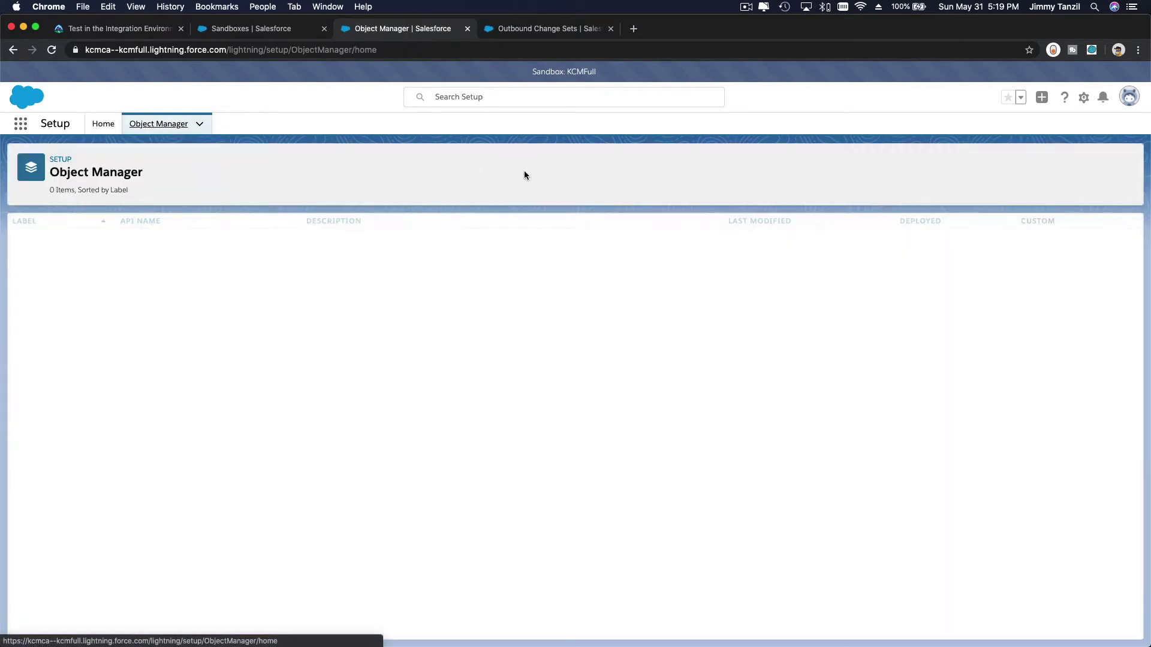
click(947, 168)
text(Language)
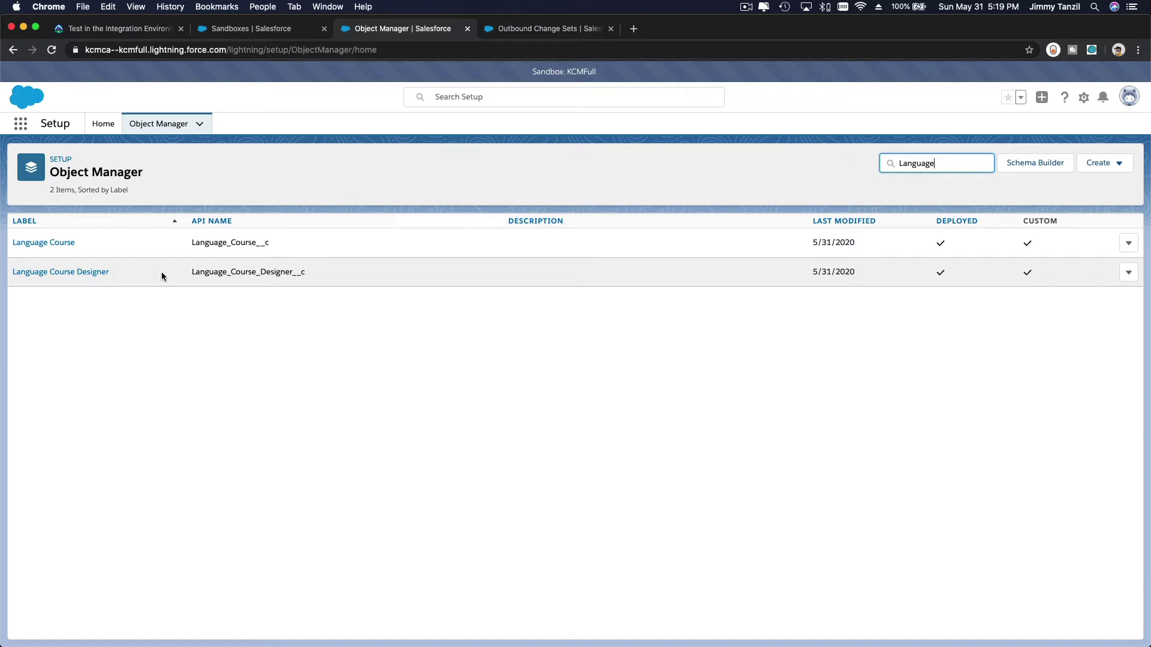
click(371, 354)
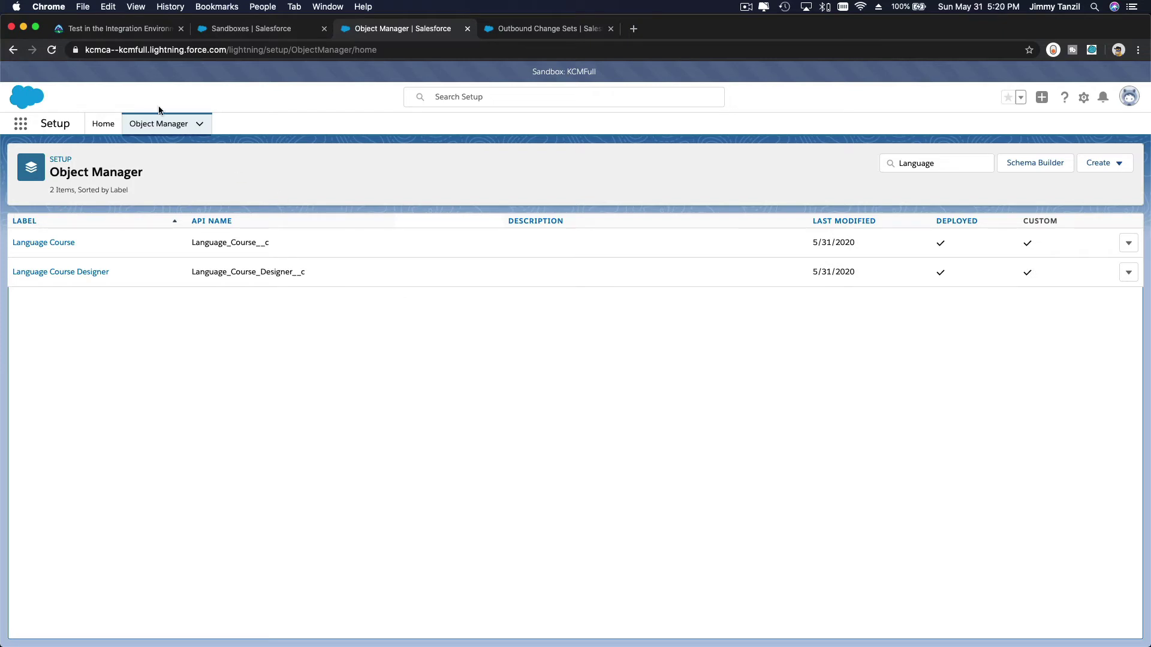
click(117, 33)
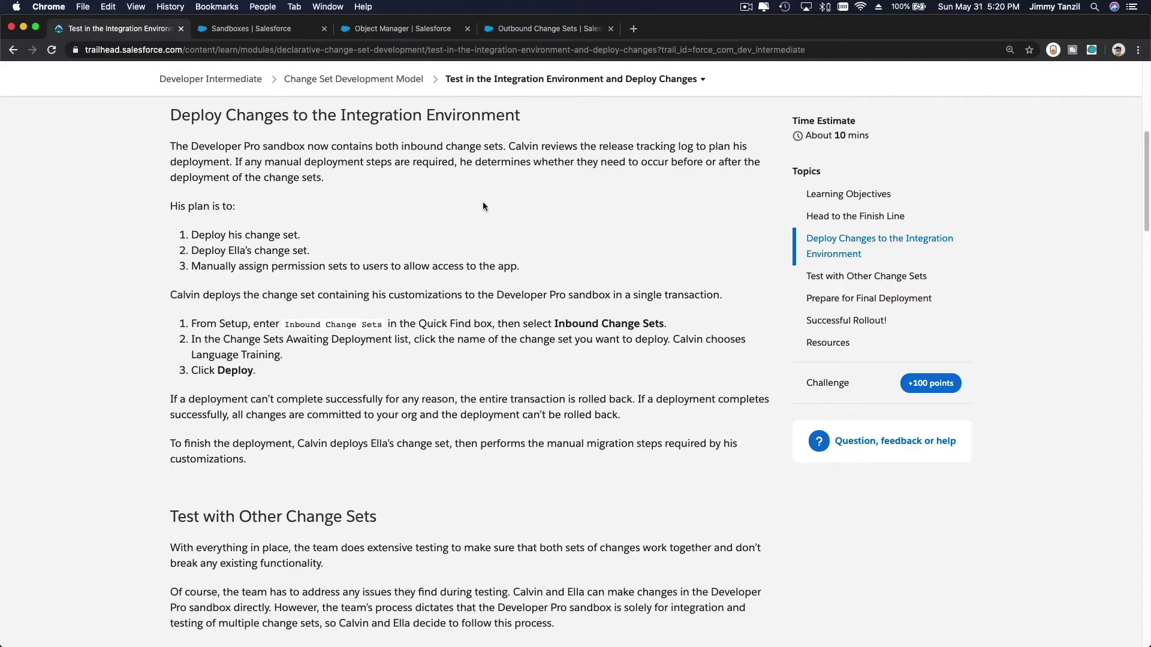
scroll(483, 204, down, 1)
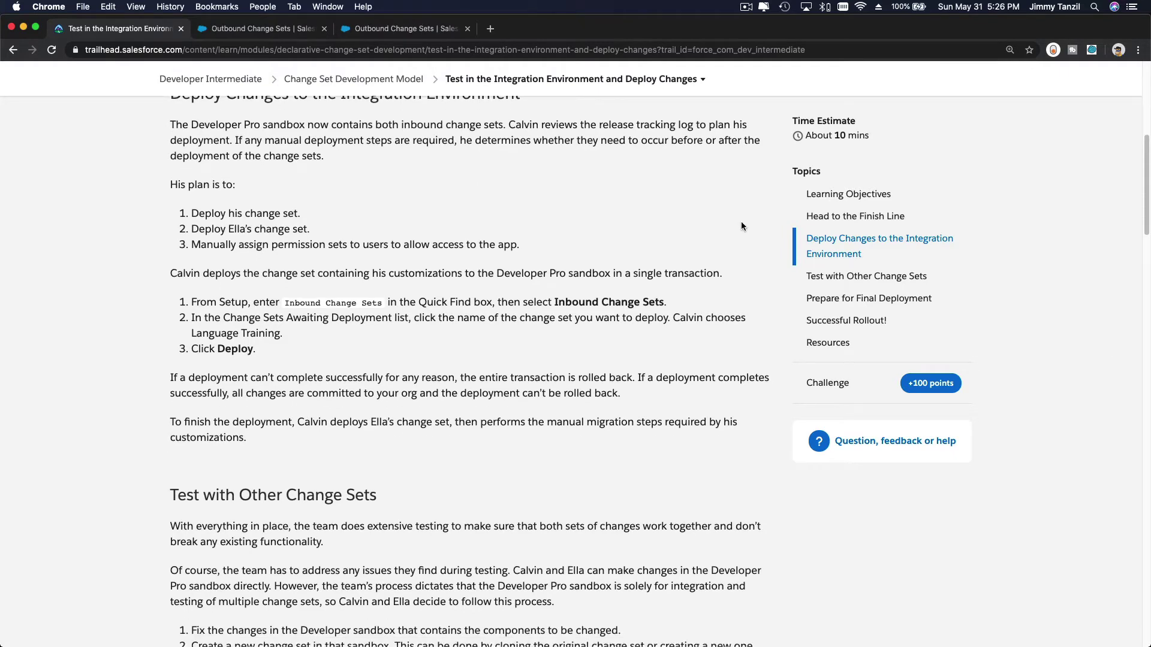
scroll(741, 226, down, 2)
scroll(741, 226, down, 5)
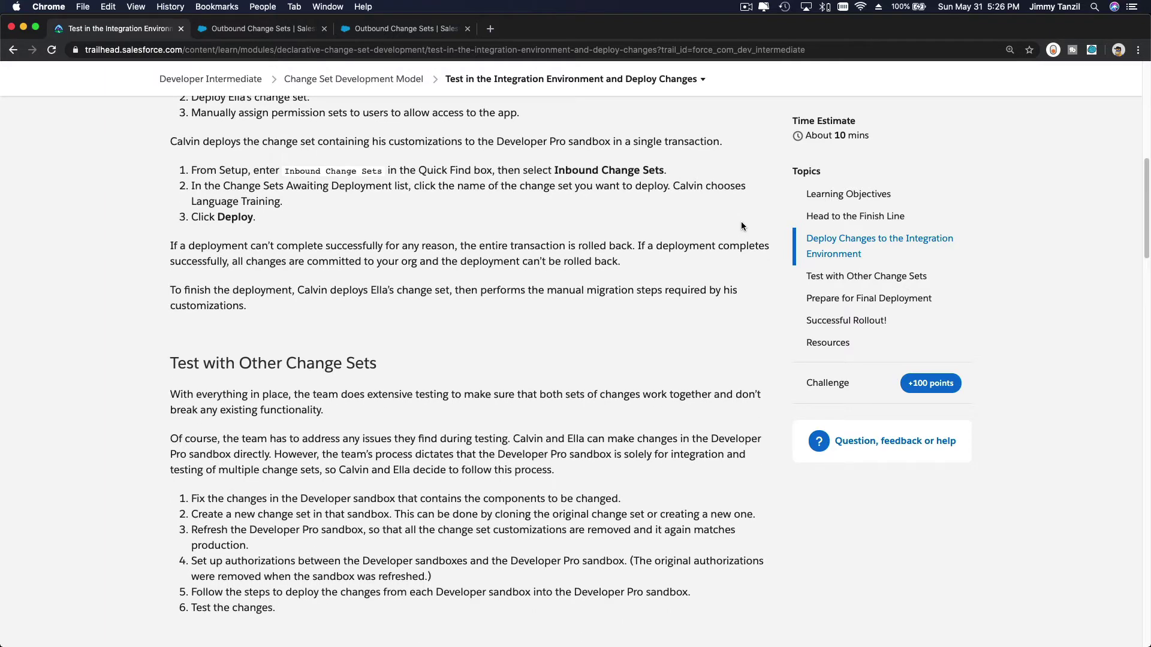
scroll(742, 226, down, 2)
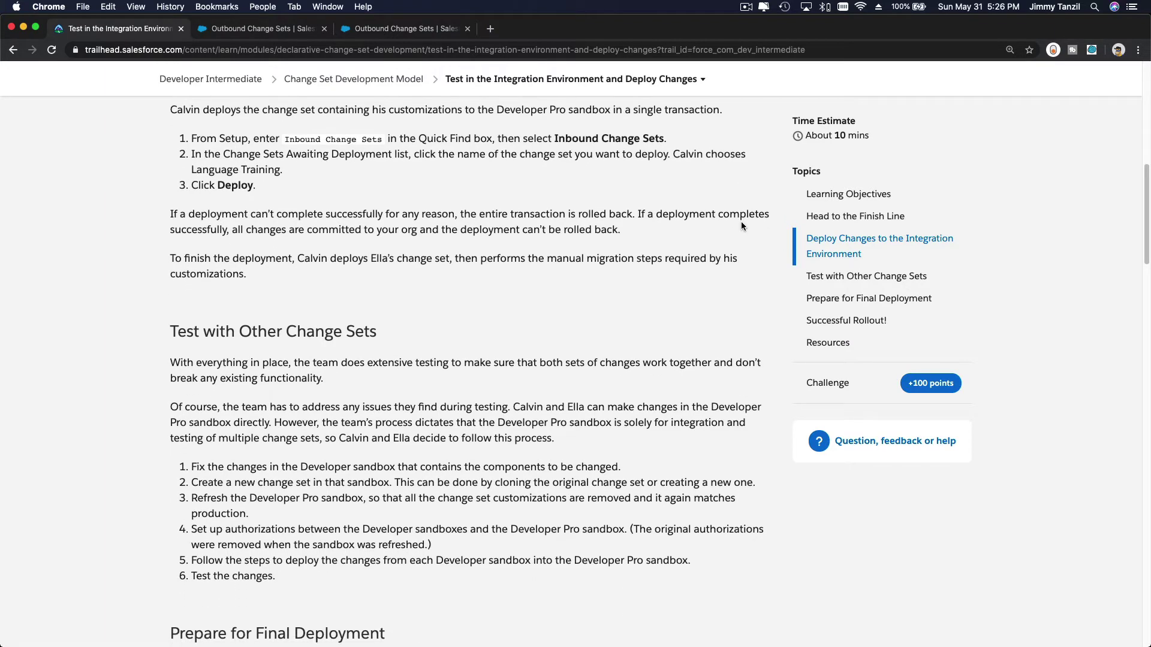
scroll(545, 257, down, 6)
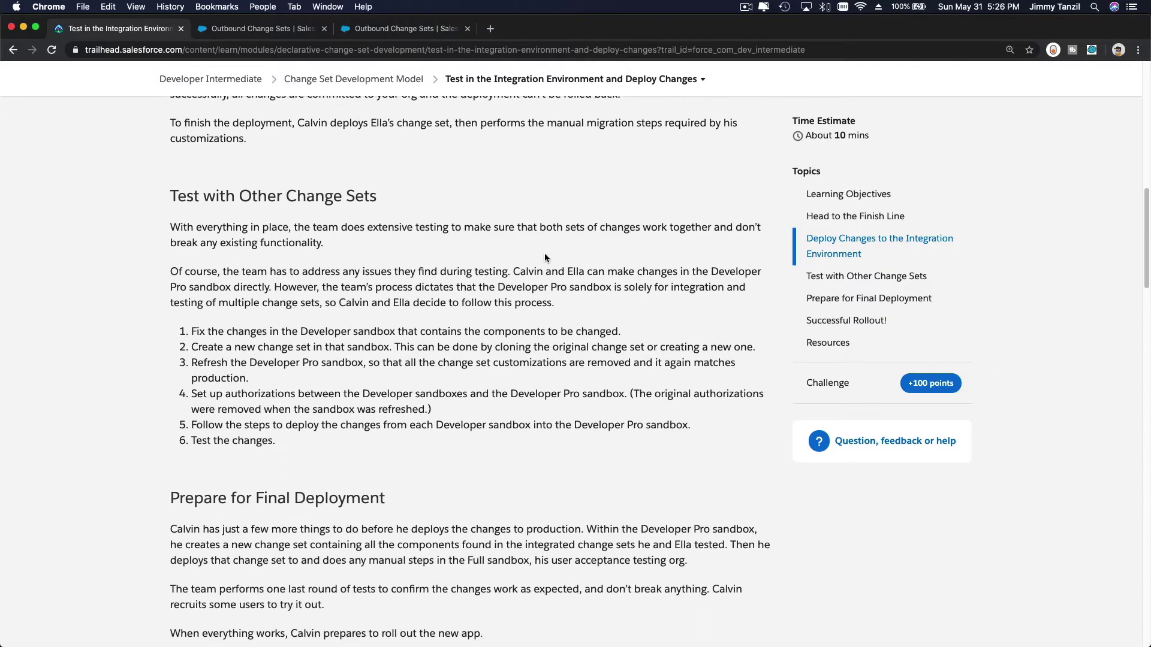
scroll(544, 255, down, 3)
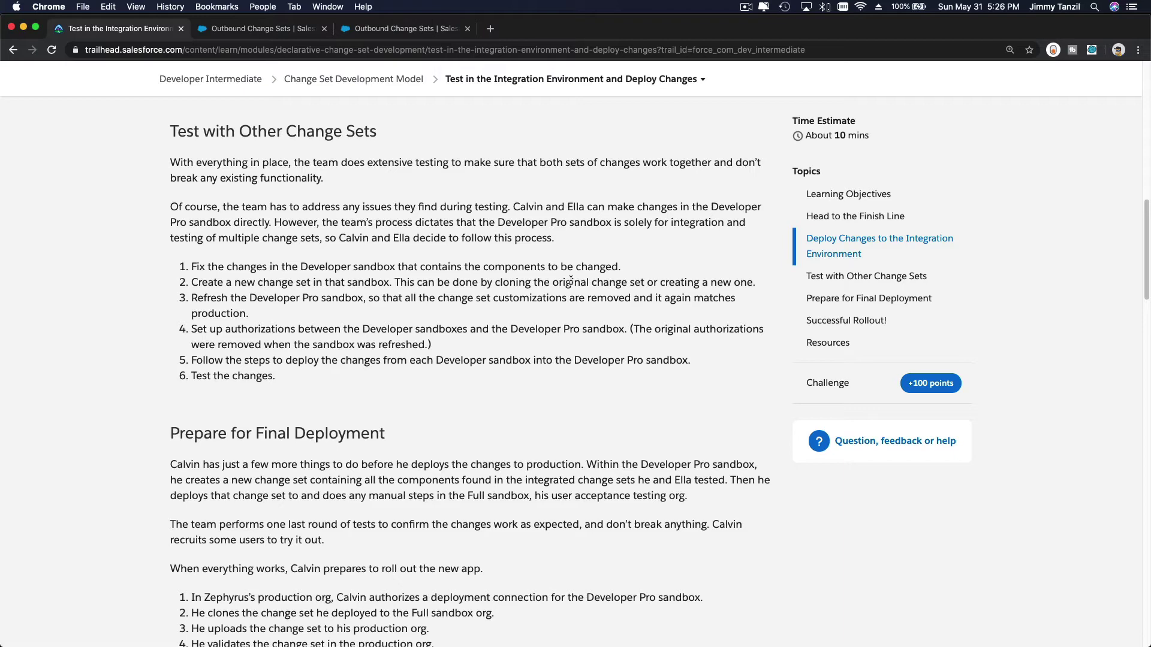
scroll(571, 282, down, 3)
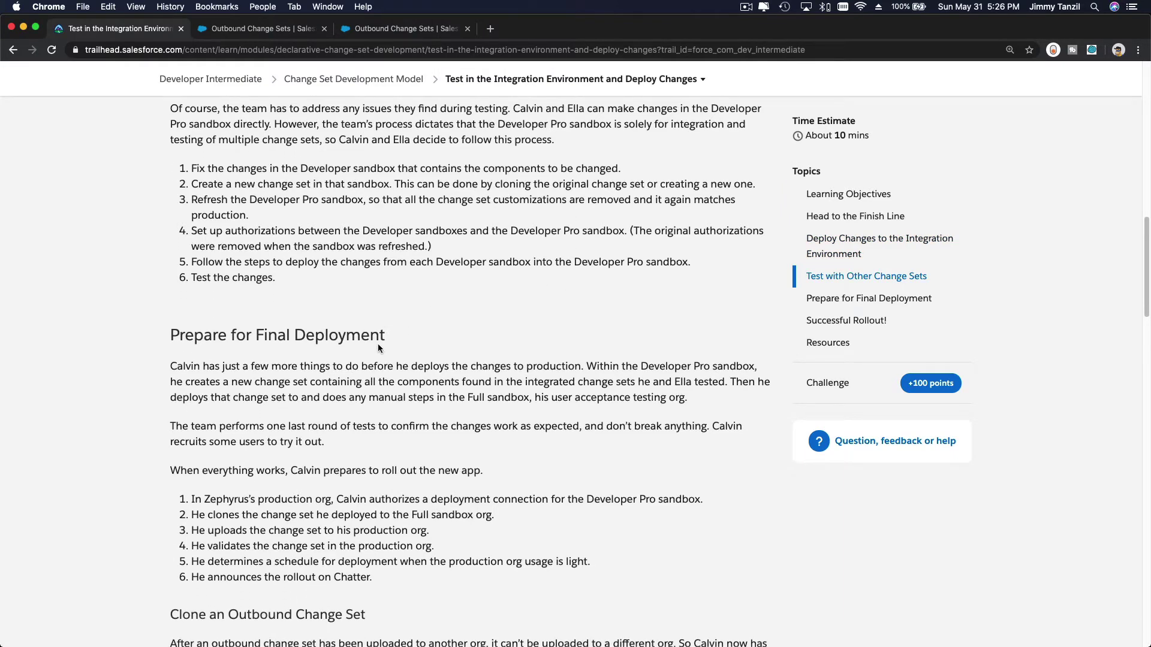
triple_click(379, 346)
scroll(524, 343, down, 1)
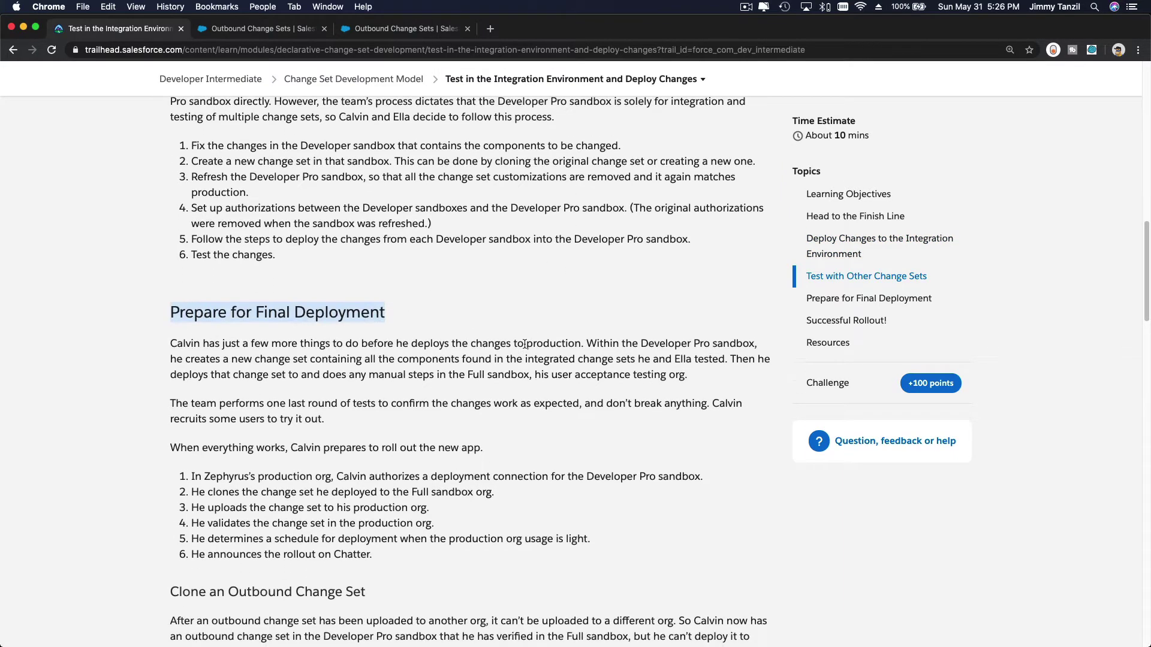
scroll(524, 344, down, 3)
click(525, 344)
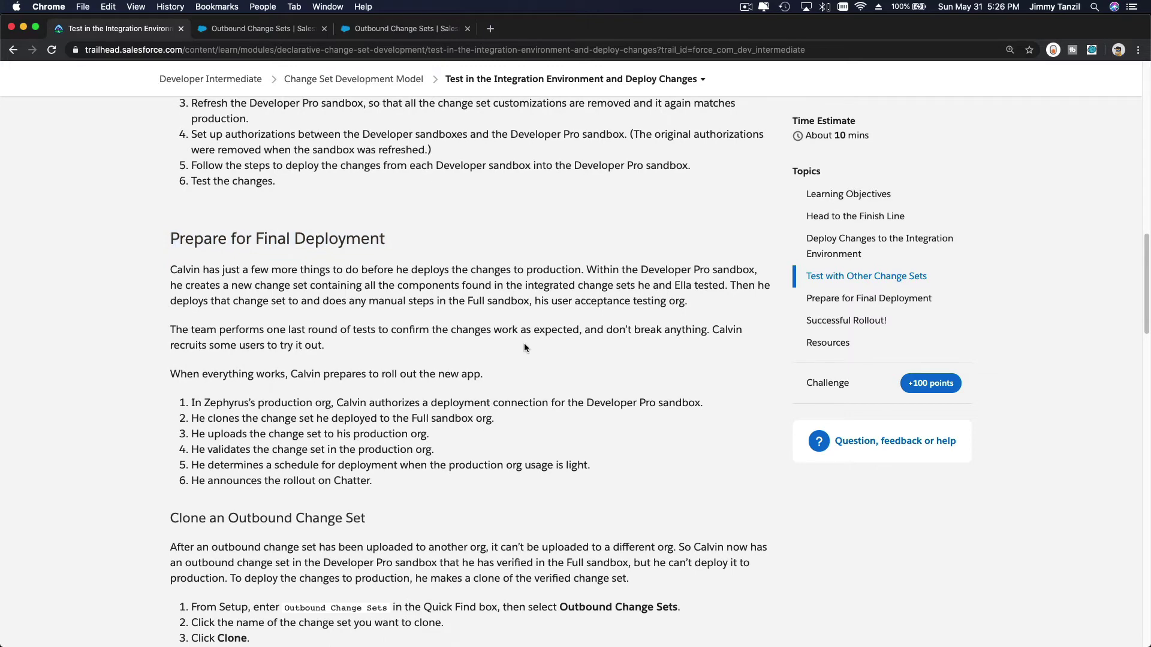
scroll(524, 348, down, 1)
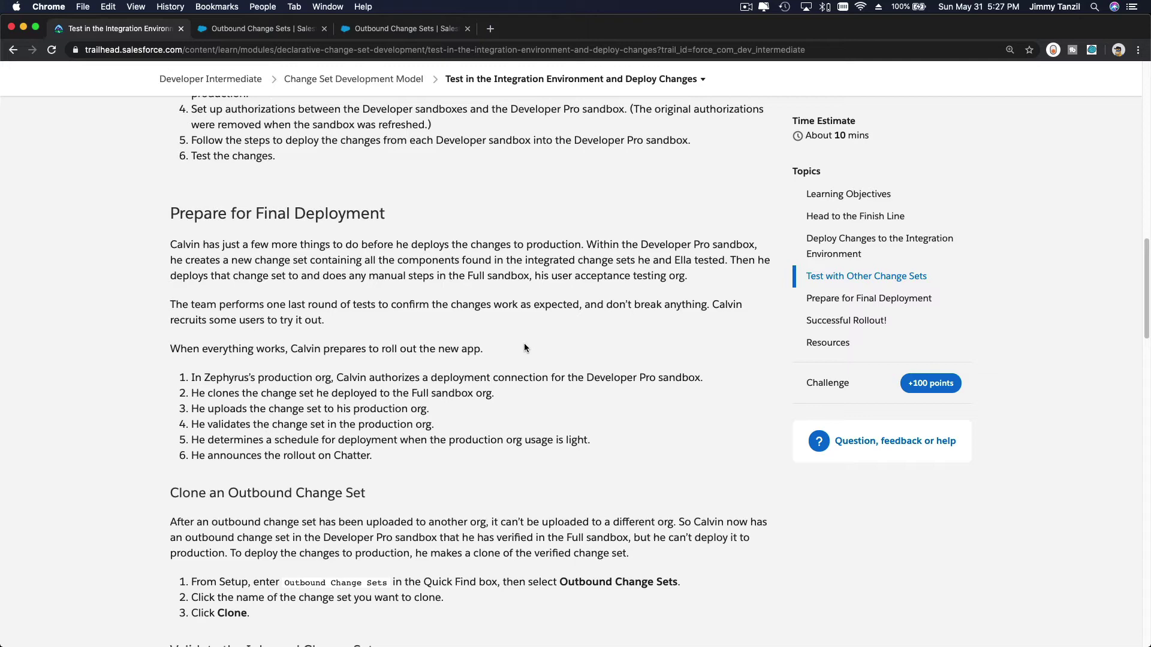
scroll(524, 346, down, 3)
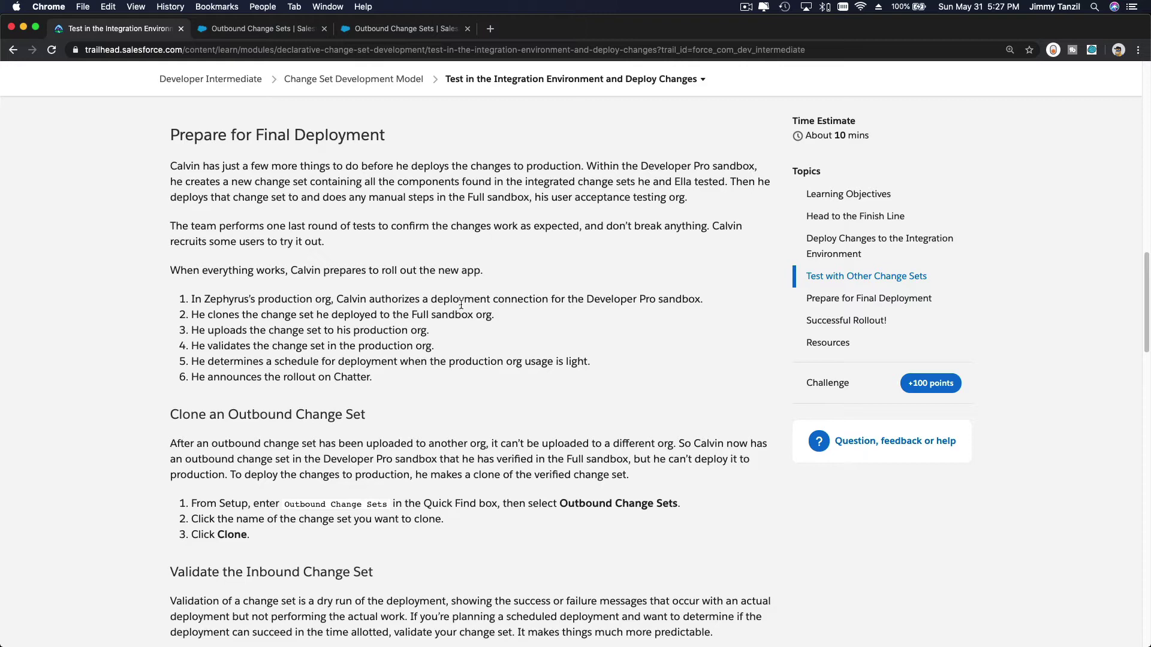
scroll(396, 323, down, 5)
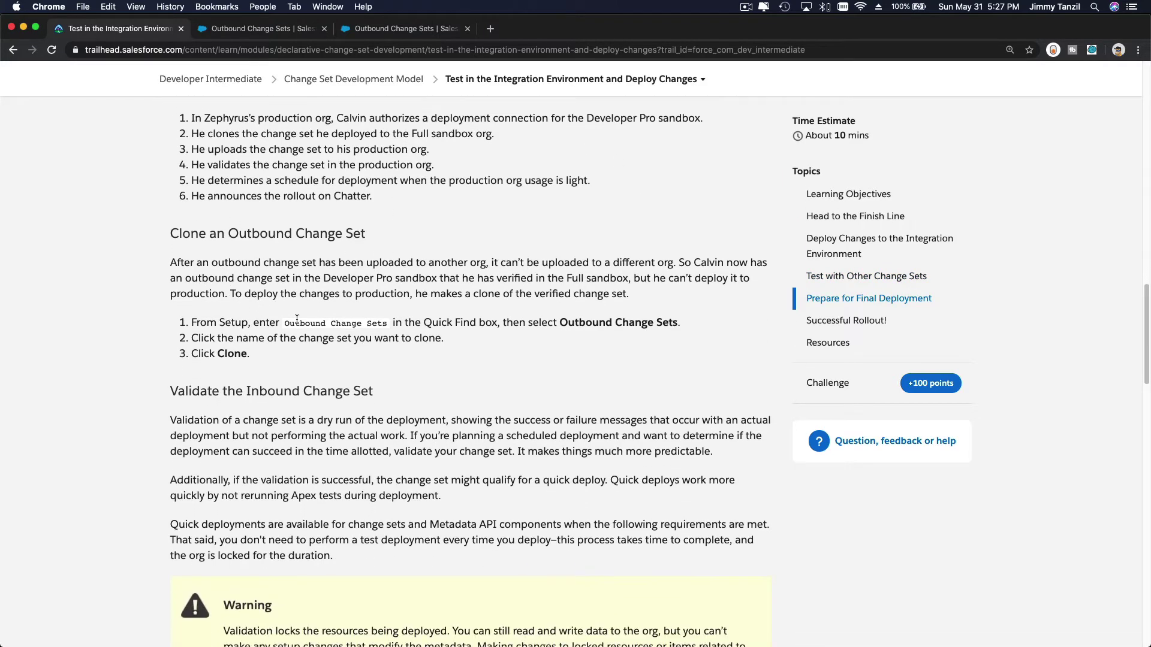
scroll(293, 292, down, 2)
scroll(293, 291, down, 6)
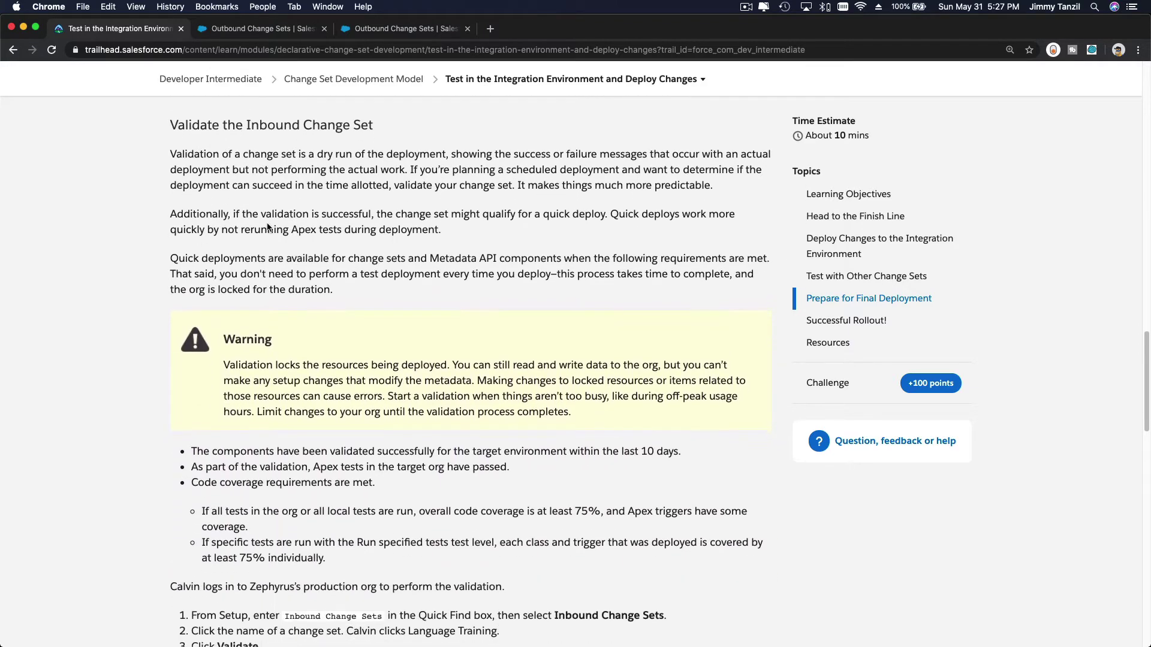
triple_click(264, 127)
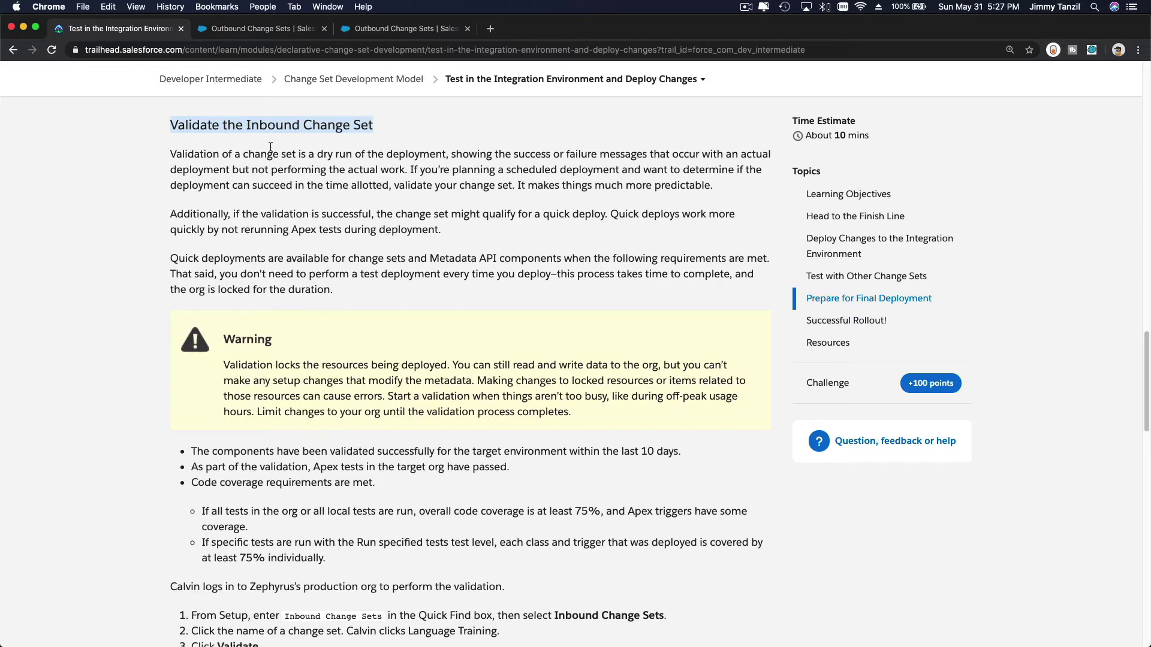
double_click(270, 149)
triple_click(266, 125)
scroll(266, 125, down, 1)
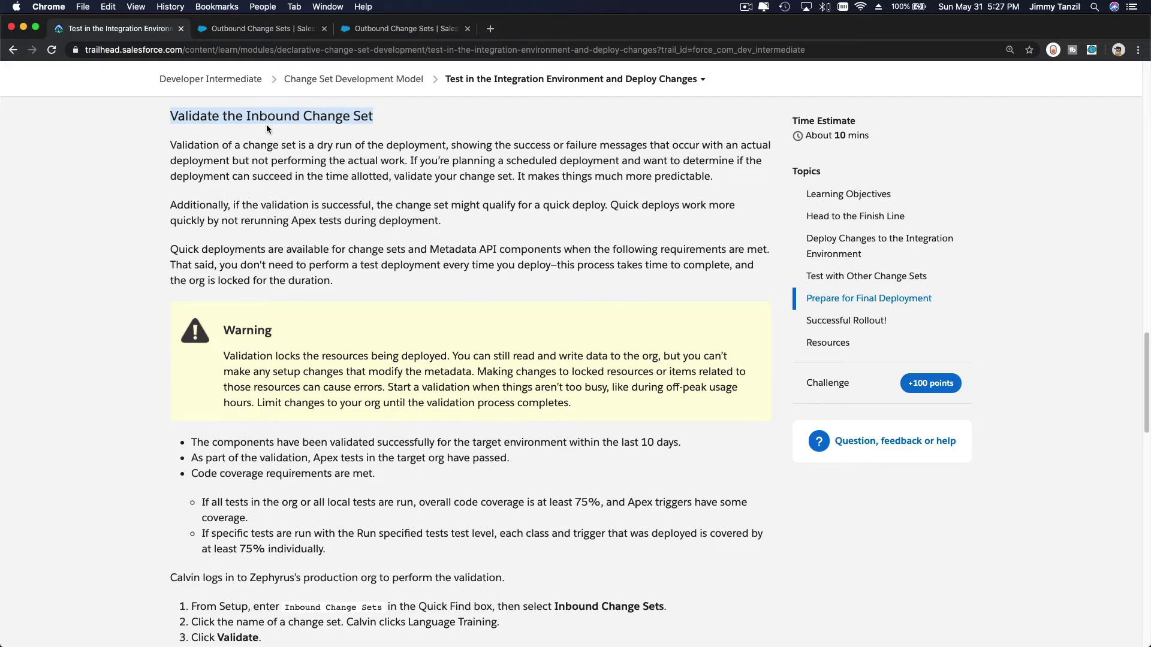
scroll(271, 320, down, 2)
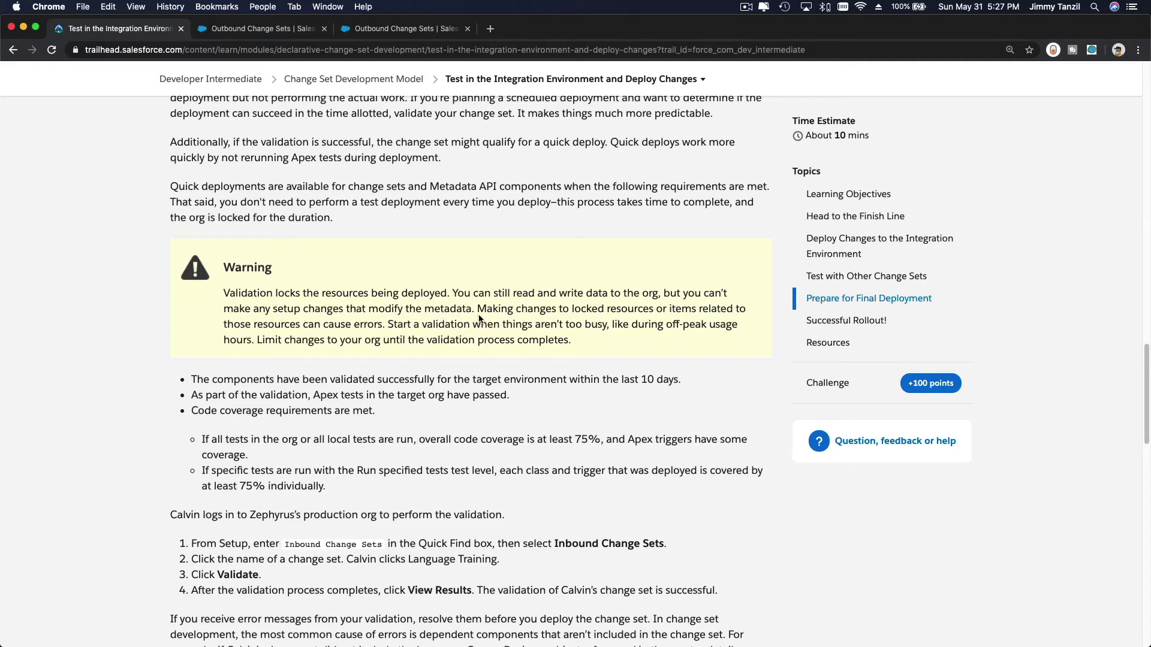
scroll(489, 314, down, 1)
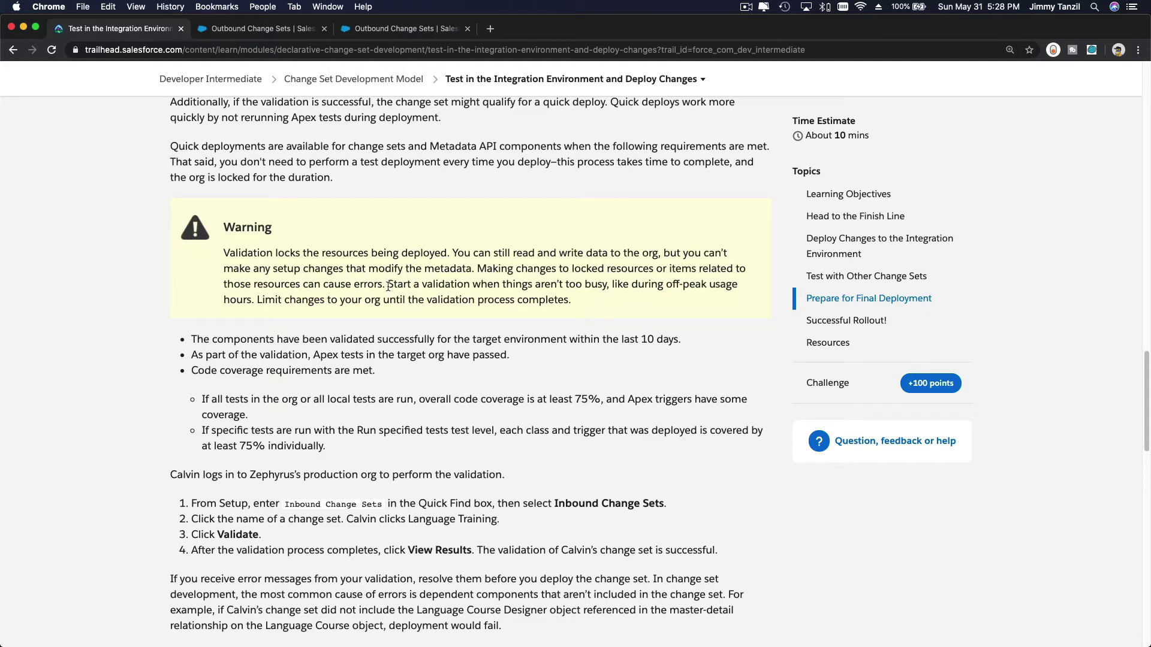
drag(389, 286, 608, 288)
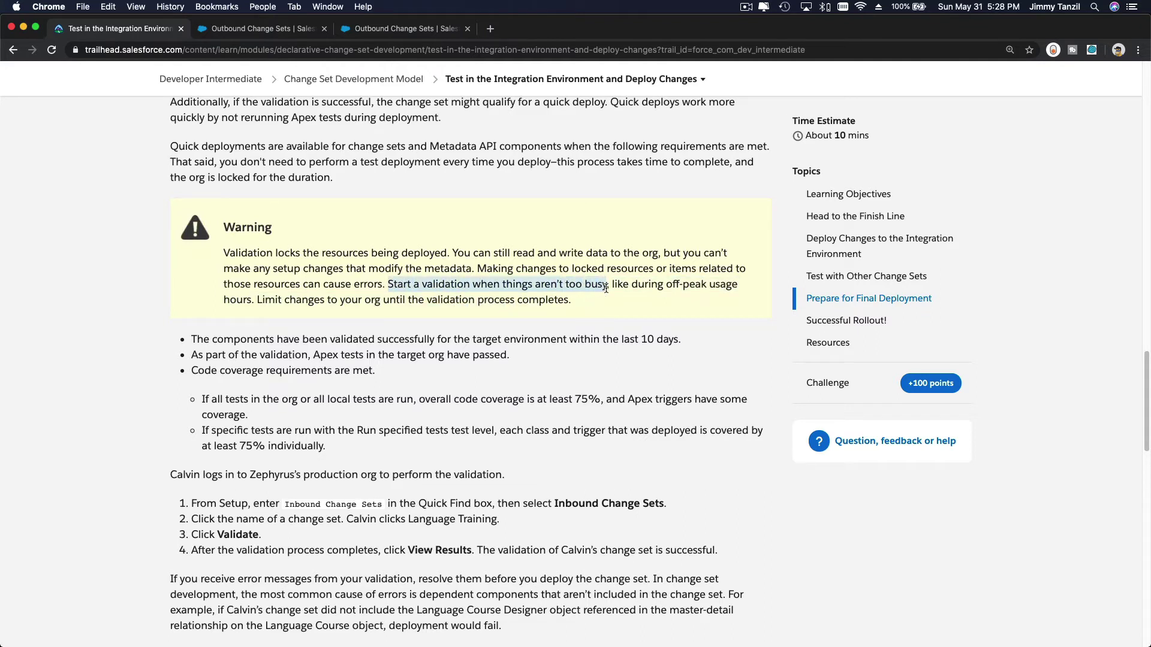
Step: Highlight the warning sentence about limiting changes during validation while reading on
click(278, 303)
drag(257, 302, 581, 301)
scroll(581, 301, down, 2)
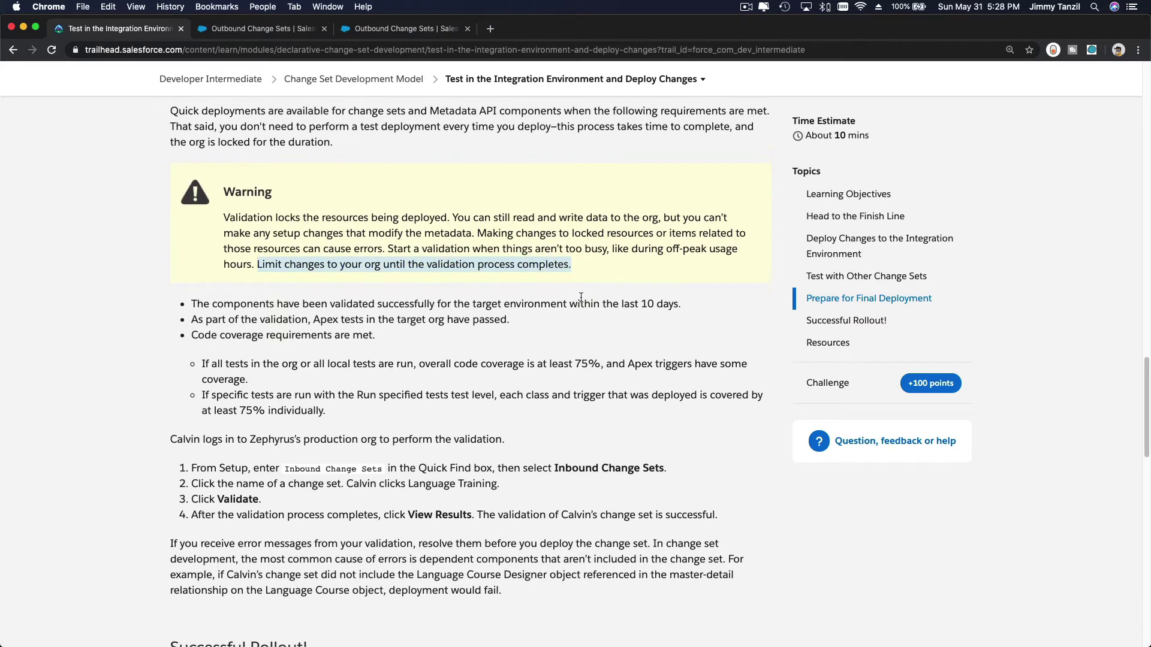
scroll(580, 301, down, 2)
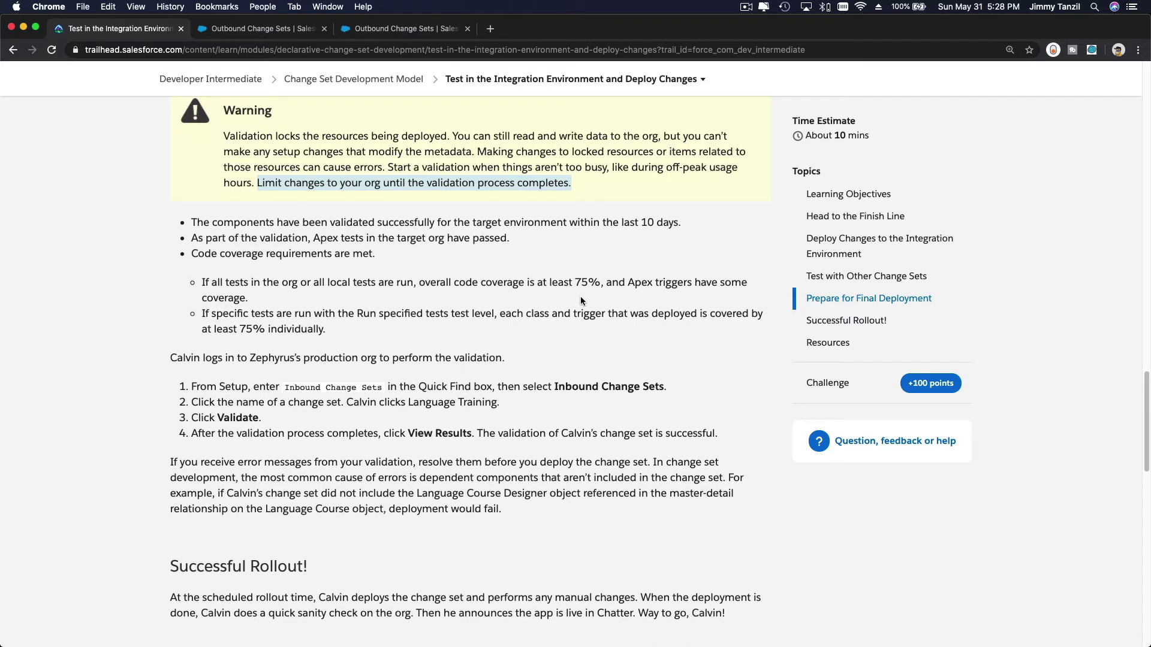
click(555, 238)
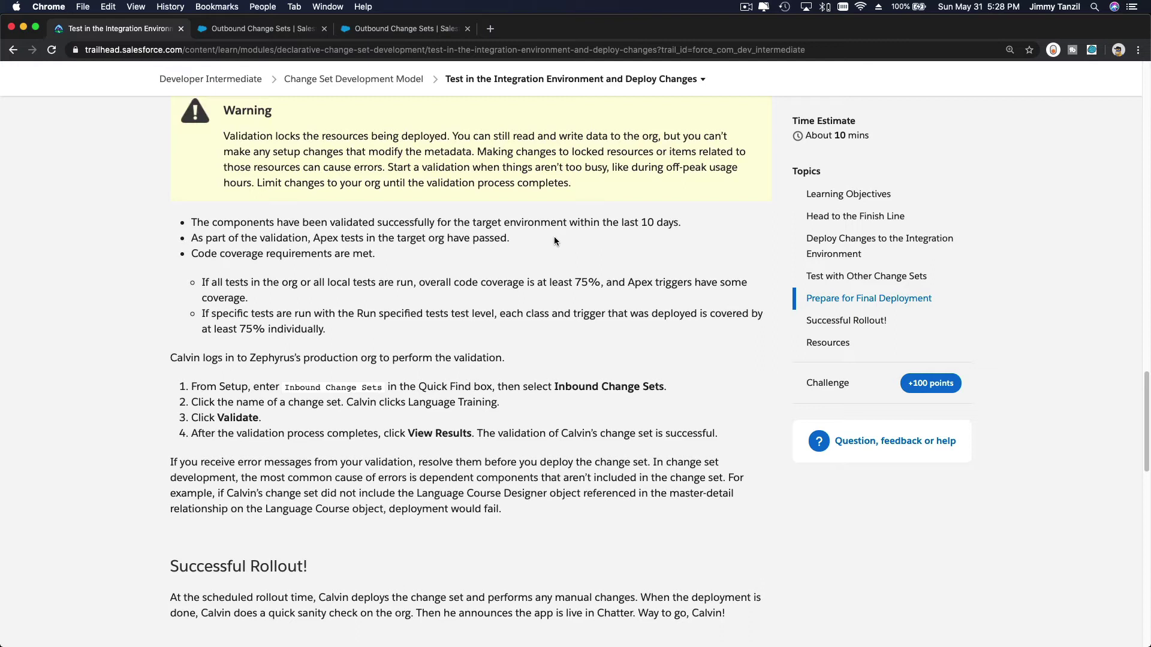
Step: Scroll past the Successful Rollout and Resources sections down to the unit quiz
scroll(554, 241, down, 1)
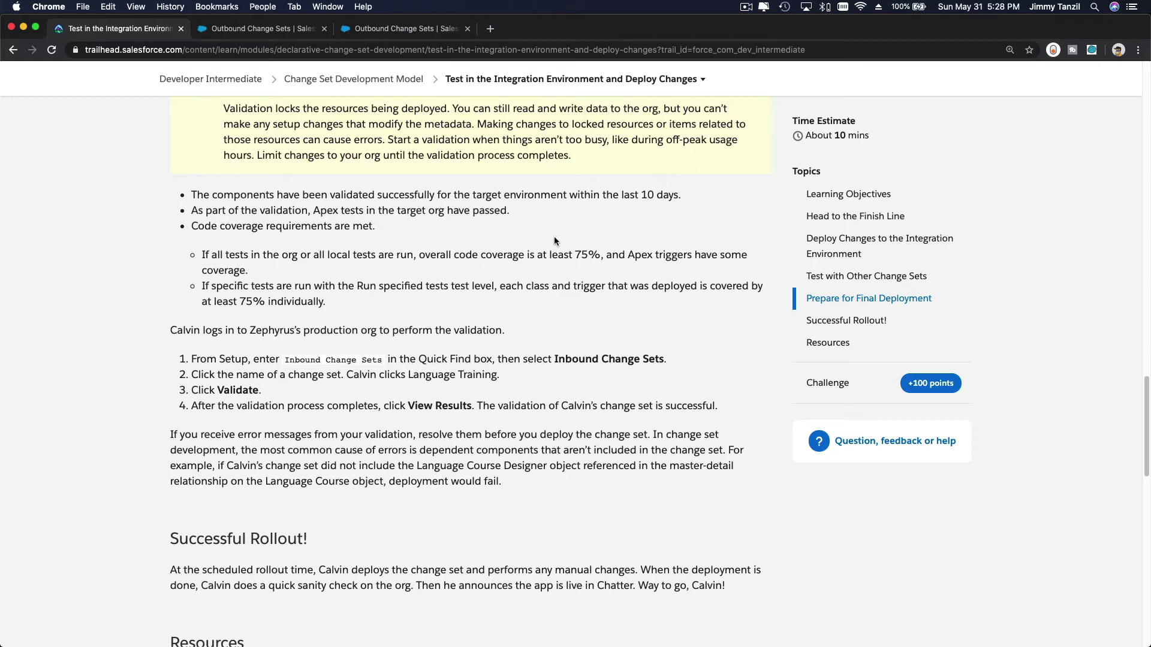
scroll(554, 241, down, 1)
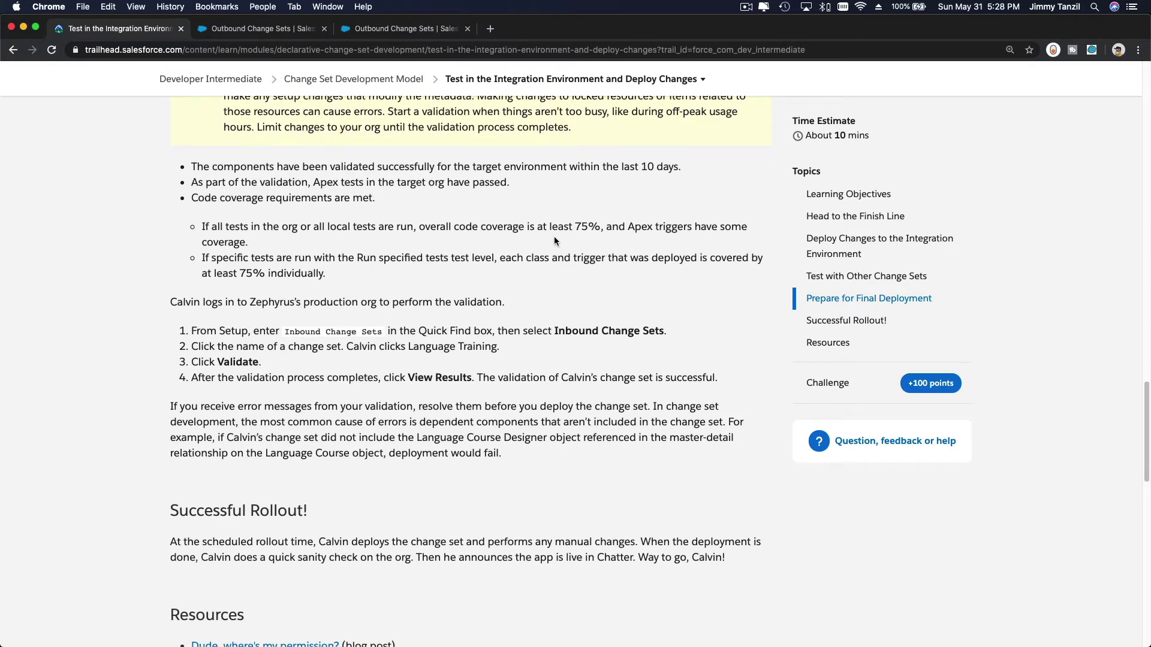
scroll(553, 240, down, 1)
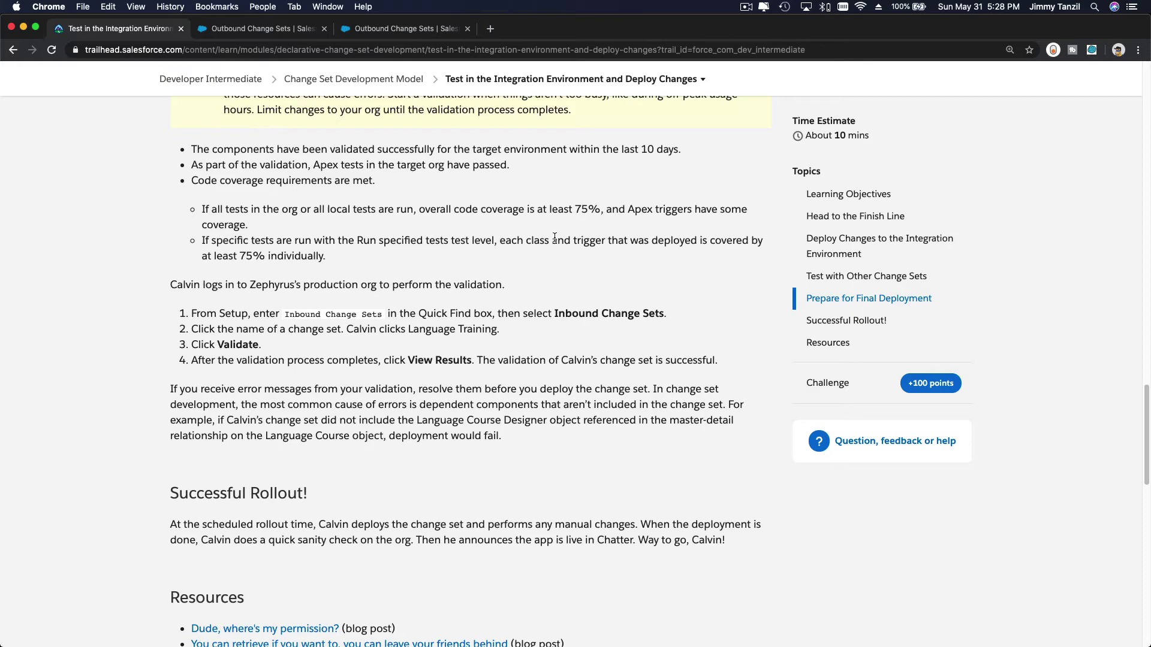
scroll(554, 238, down, 1)
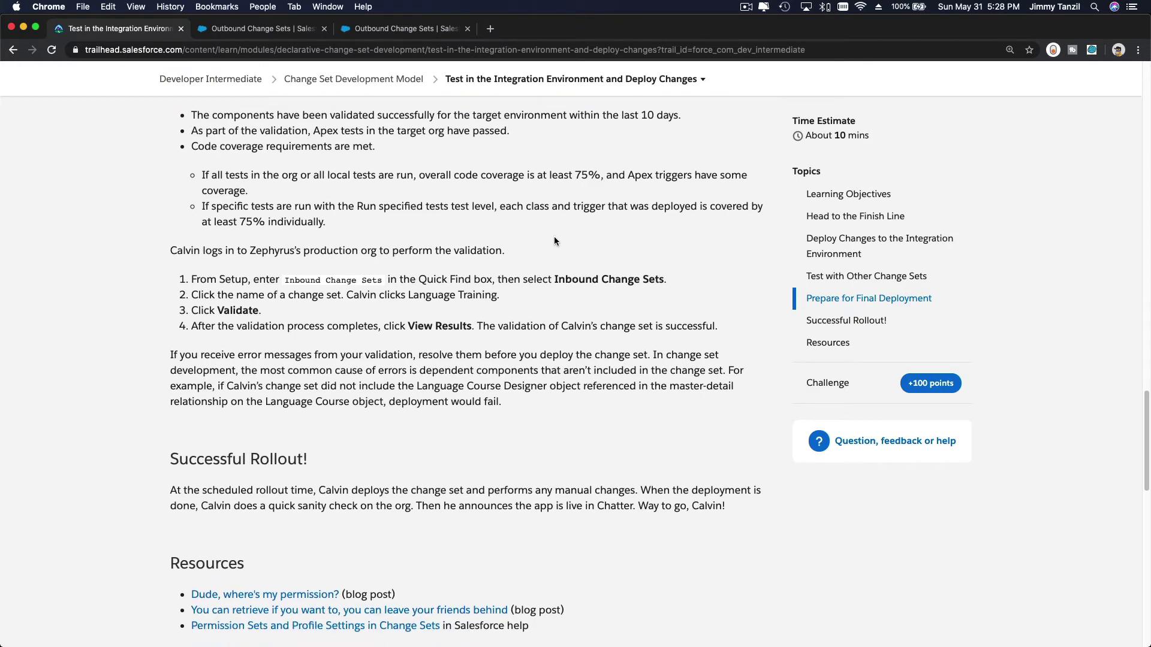
scroll(371, 249, down, 3)
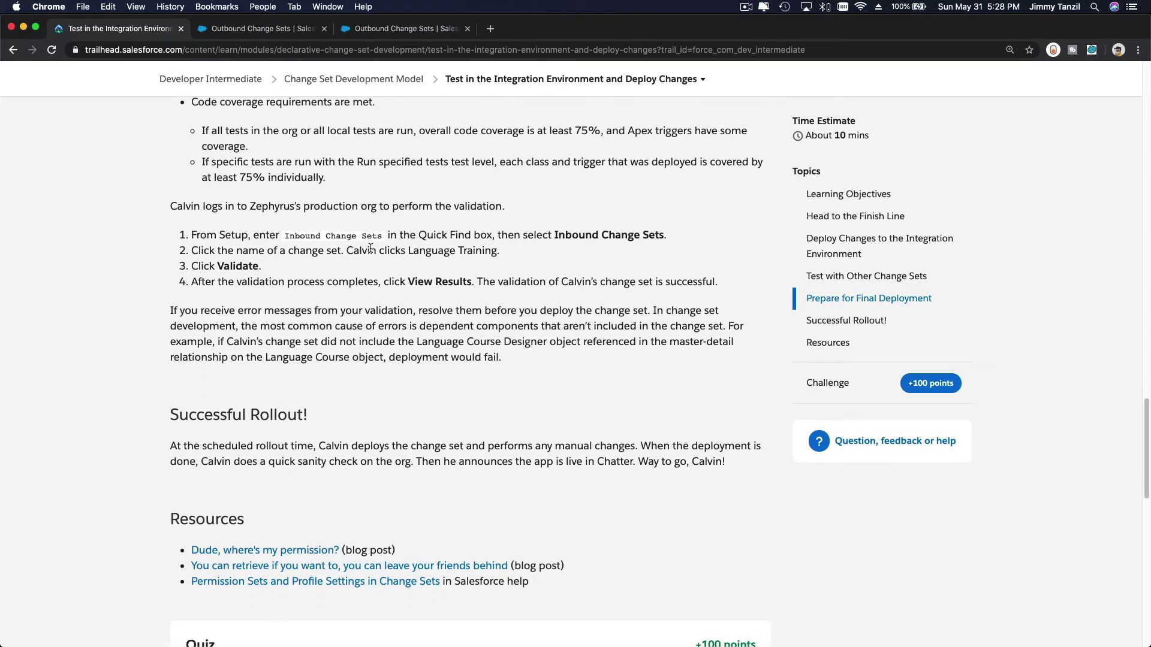
scroll(378, 279, down, 2)
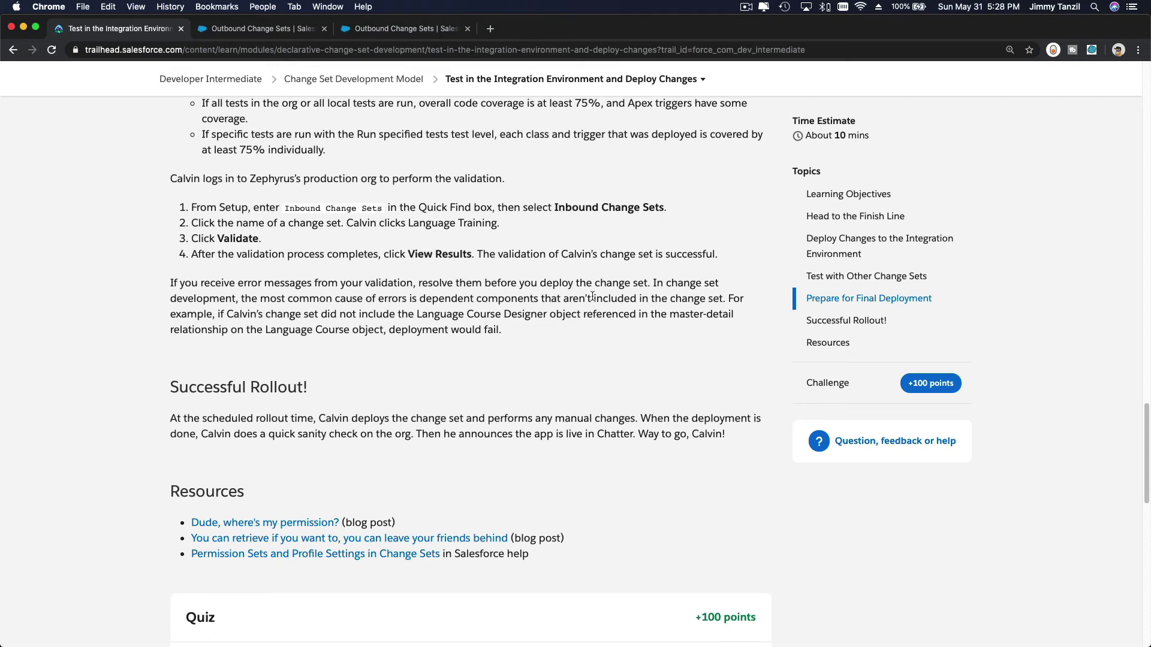
scroll(591, 297, down, 10)
Step: Answer question 1 with the deployment dry run and question 2 with the missing dependent component
scroll(593, 300, down, 10)
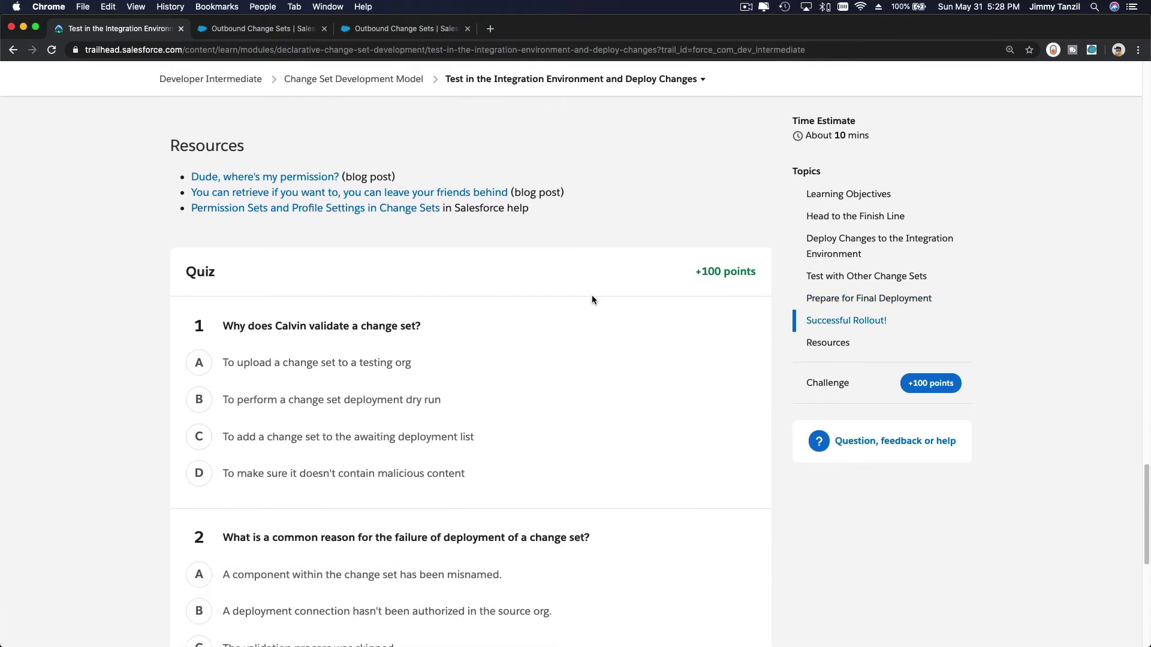
scroll(594, 301, down, 1)
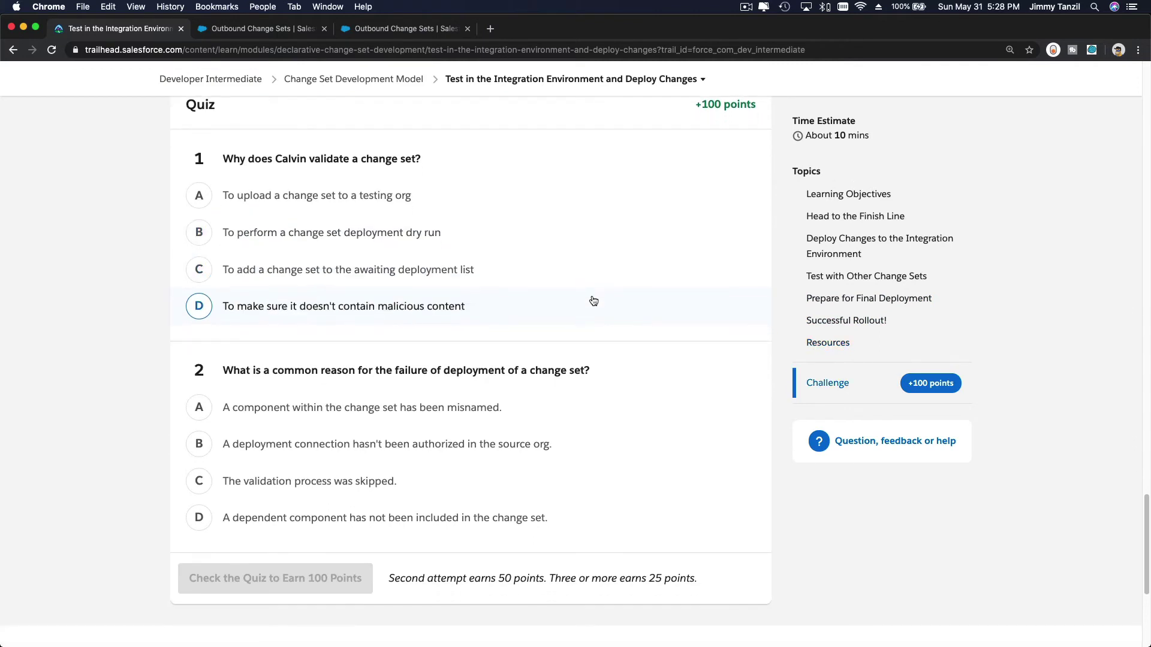
click(327, 239)
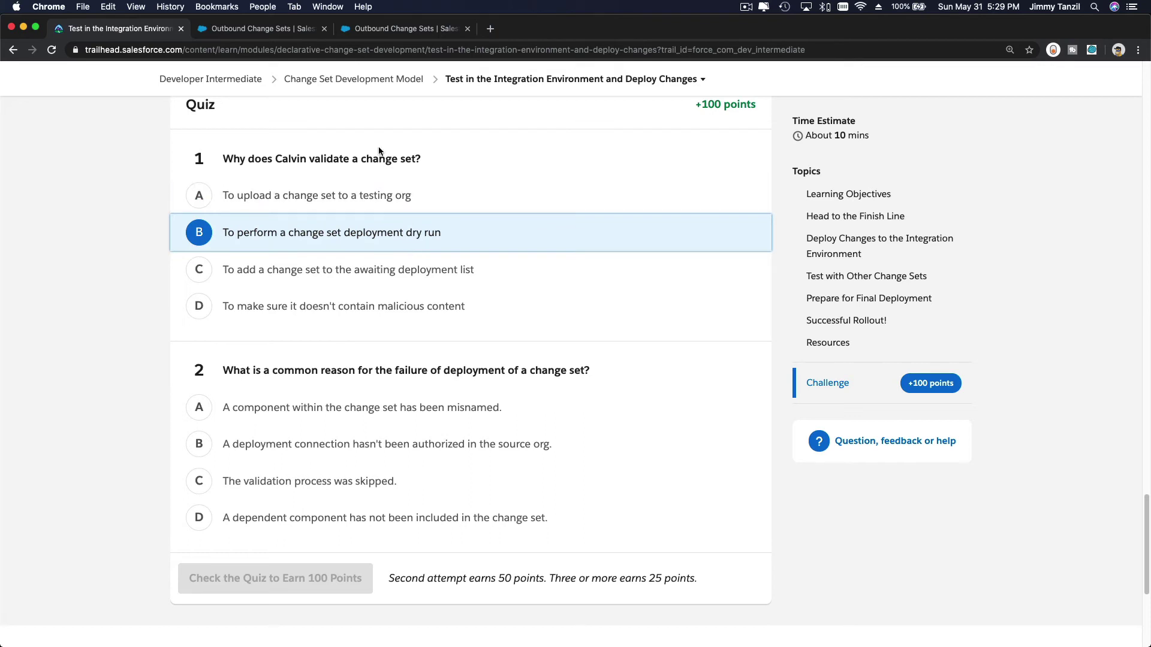
scroll(382, 156, down, 2)
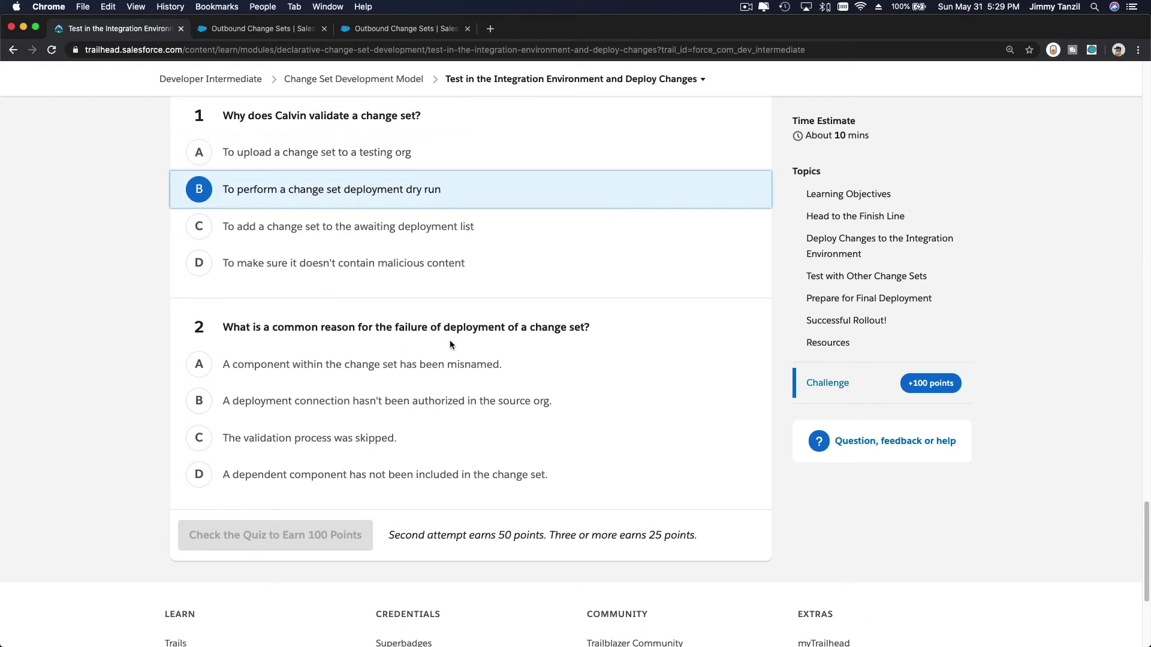
scroll(569, 330, down, 1)
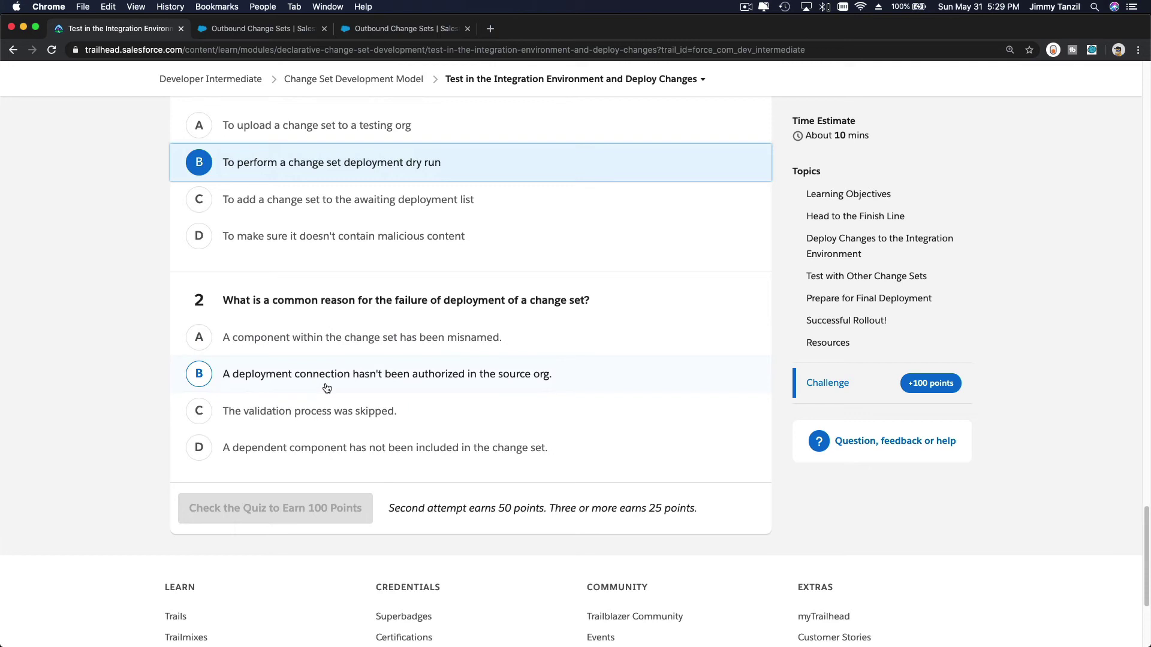
scroll(327, 388, down, 1)
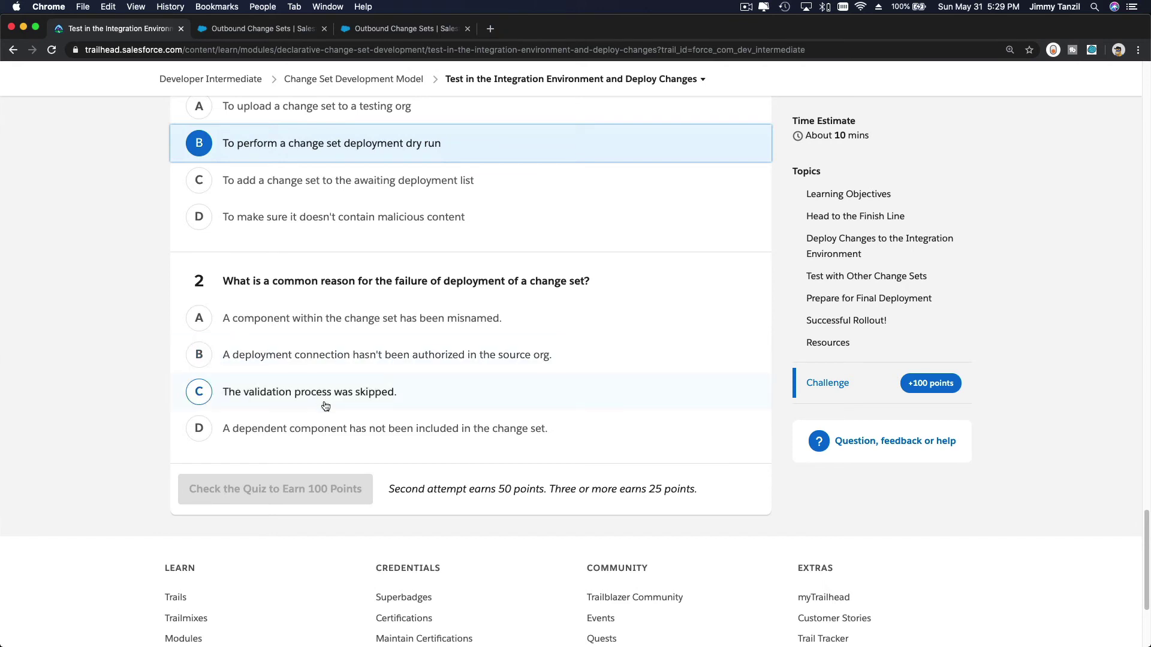
scroll(333, 387, down, 1)
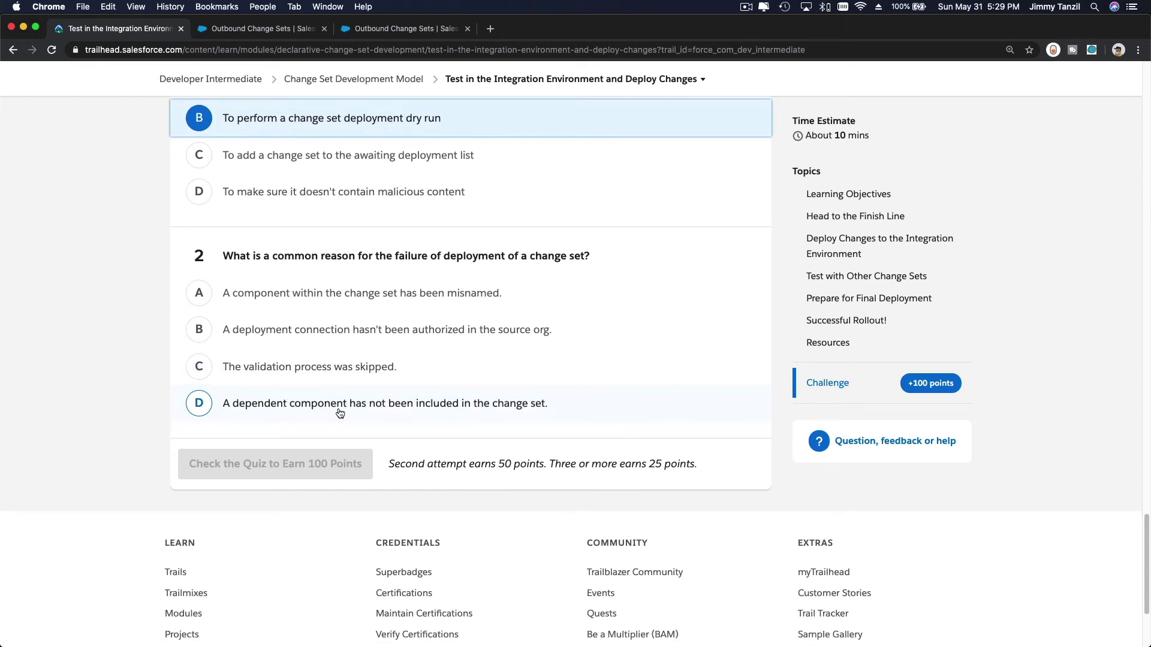
click(340, 414)
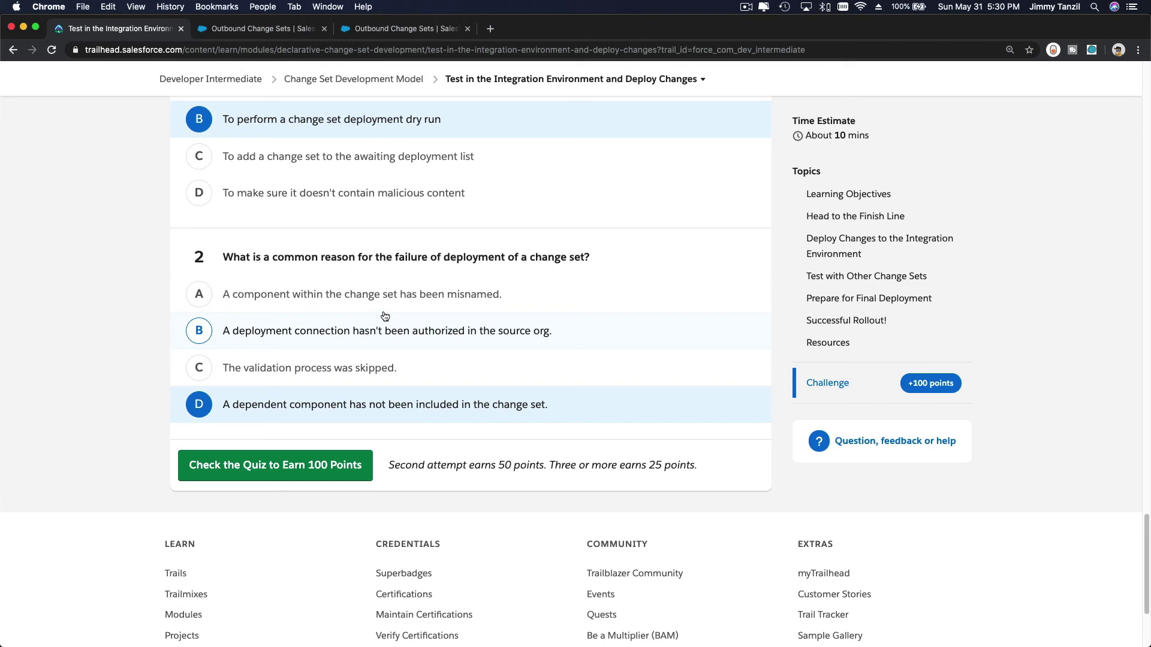
Step: Submit the answers with 'Check the Quiz to Earn 100 Points'
scroll(103, 277, up, 2)
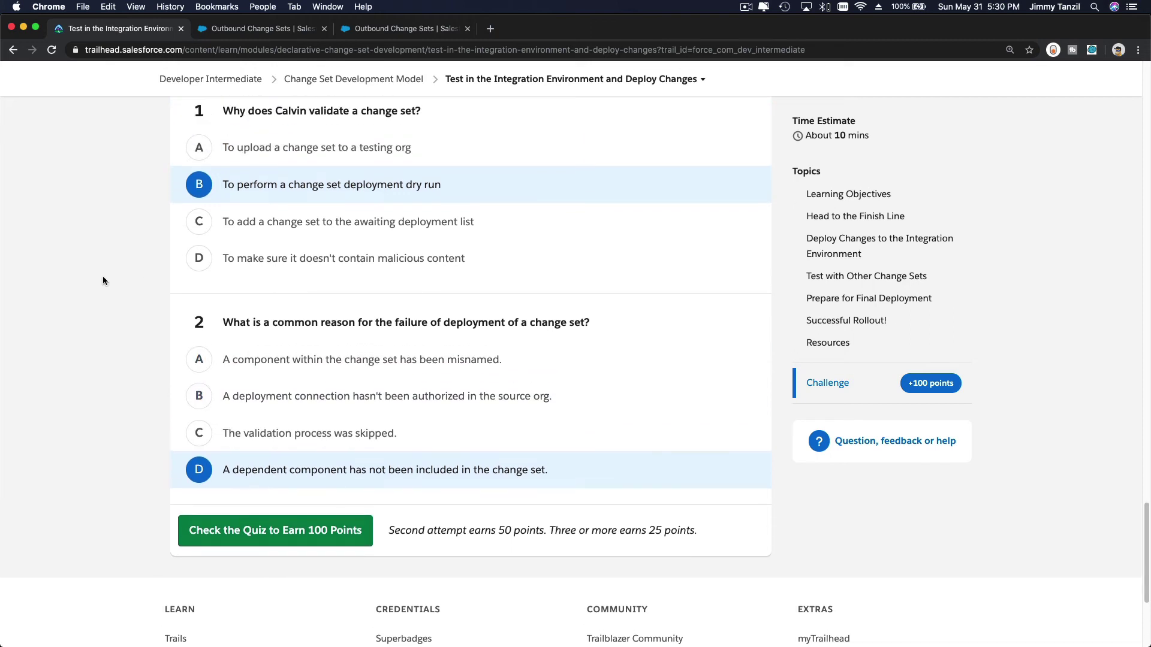
scroll(103, 278, up, 1)
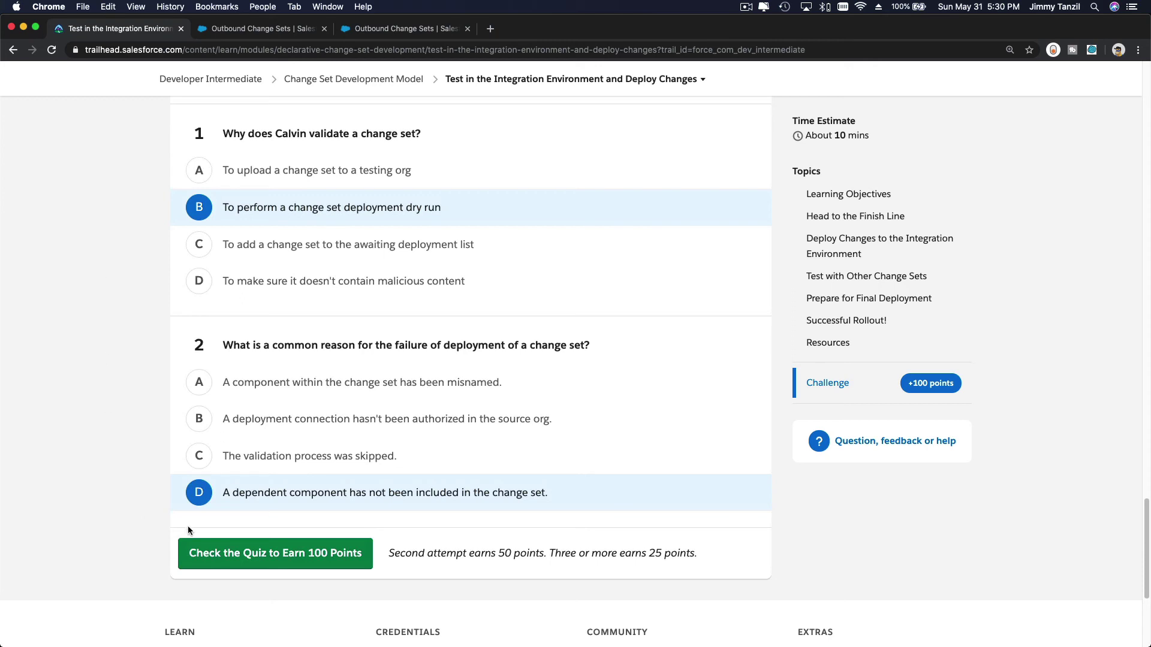
click(296, 554)
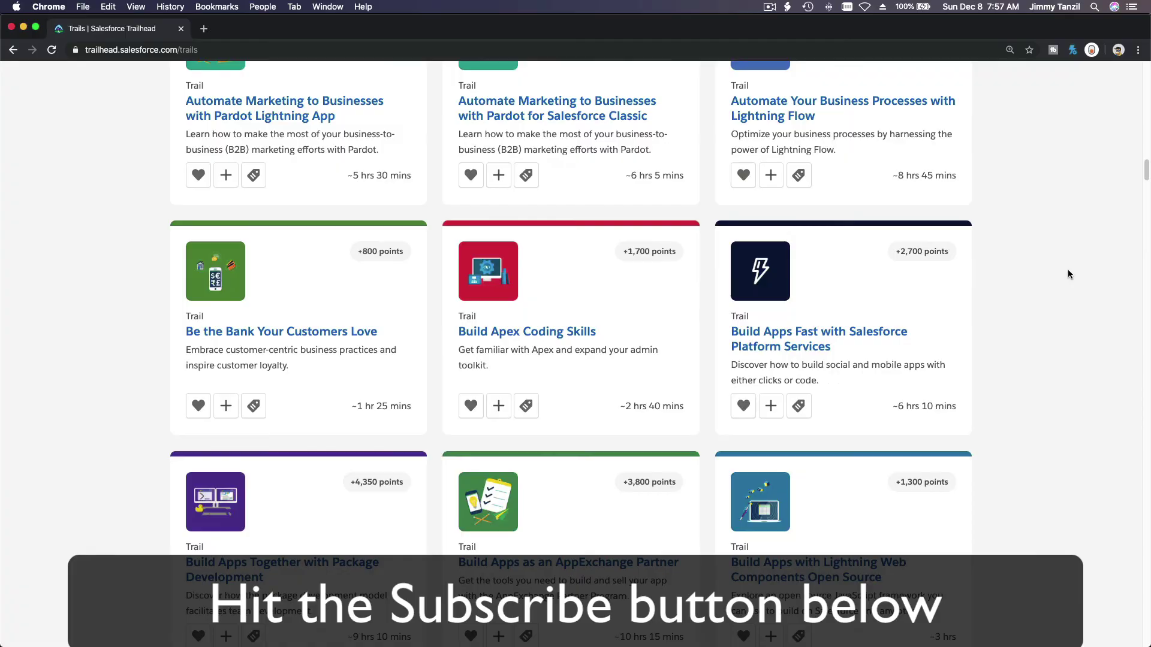
scroll(1068, 274, down, 15)
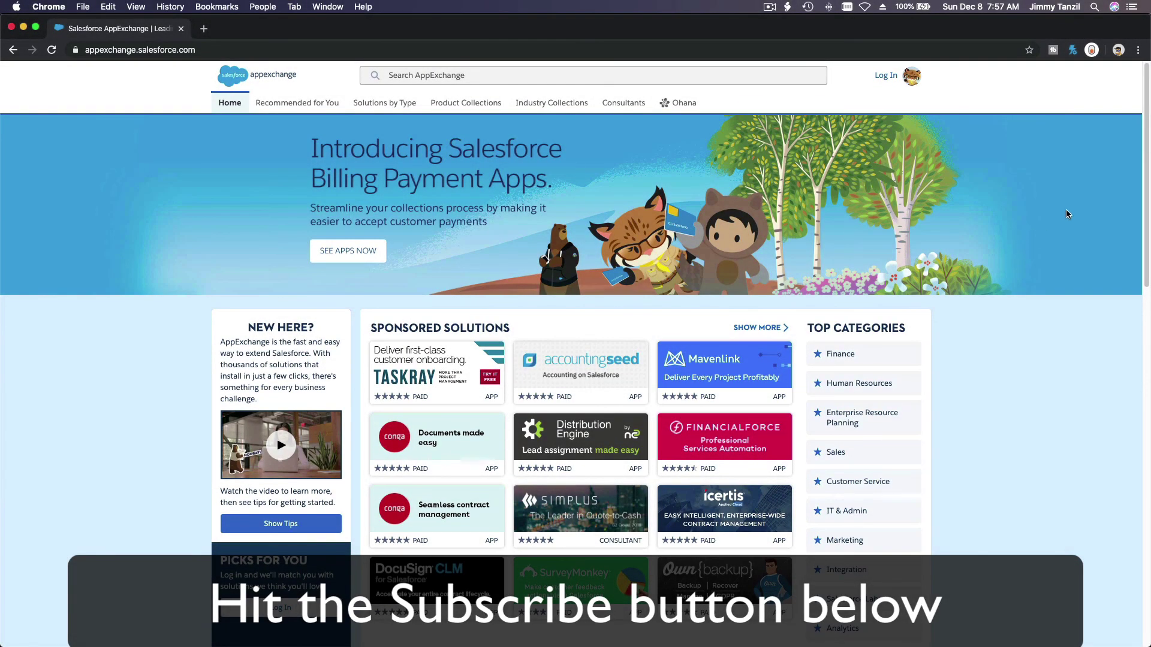
Step: Scroll down the AppExchange home page to its Blaze Your Trail section
scroll(1066, 214, down, 10)
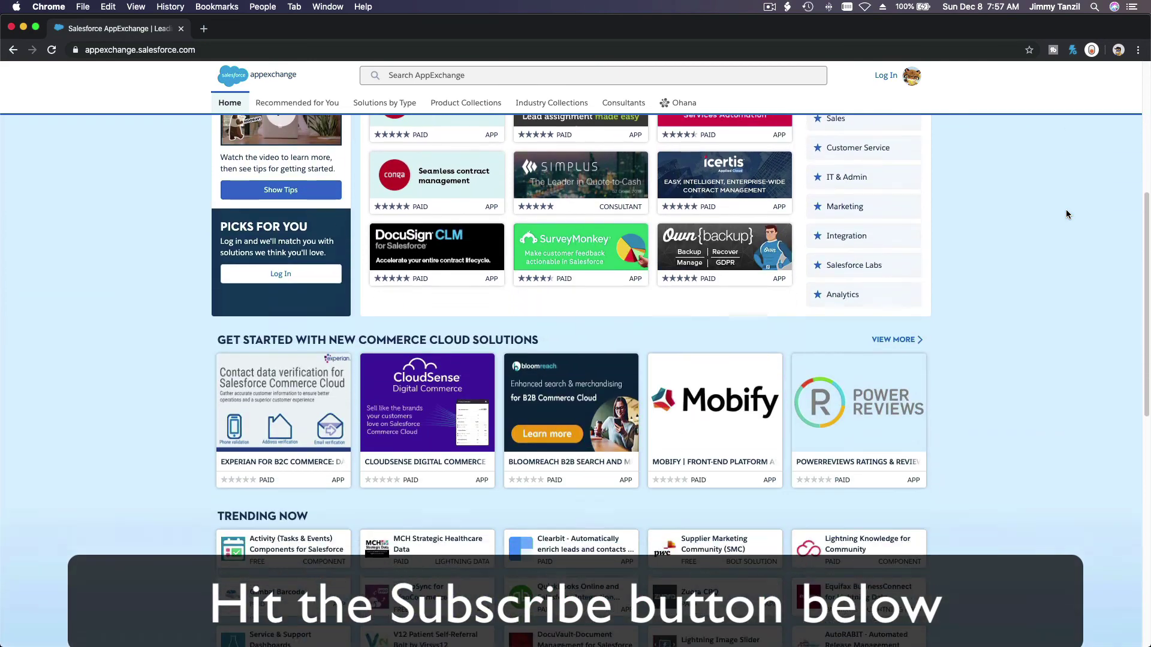
scroll(1066, 214, down, 4)
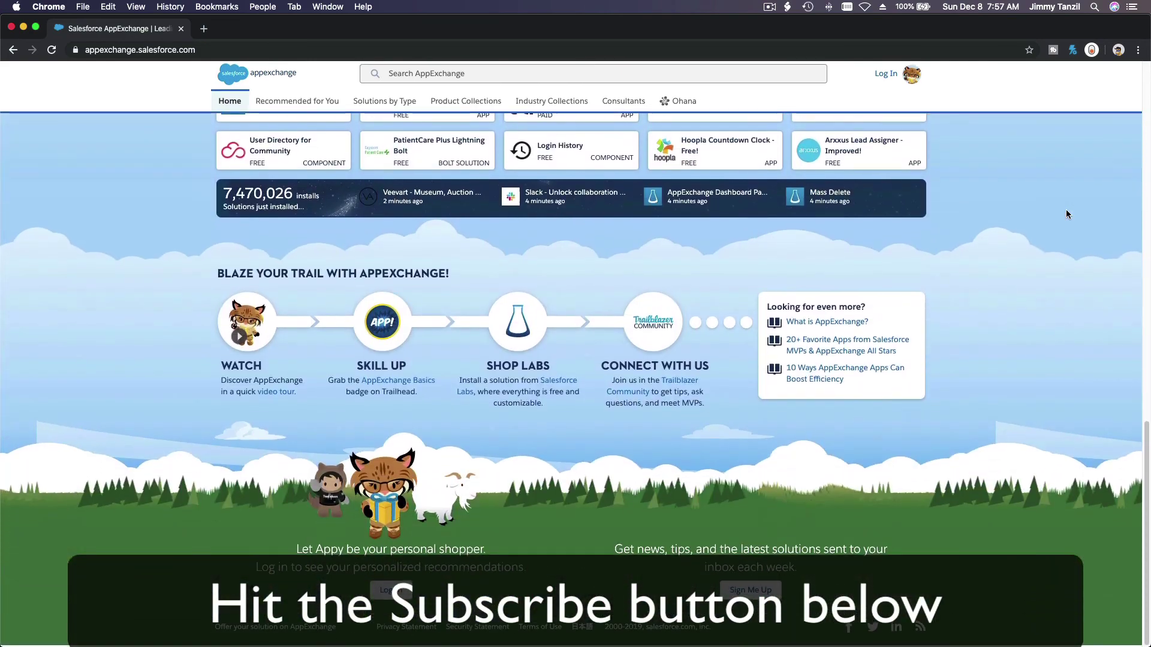